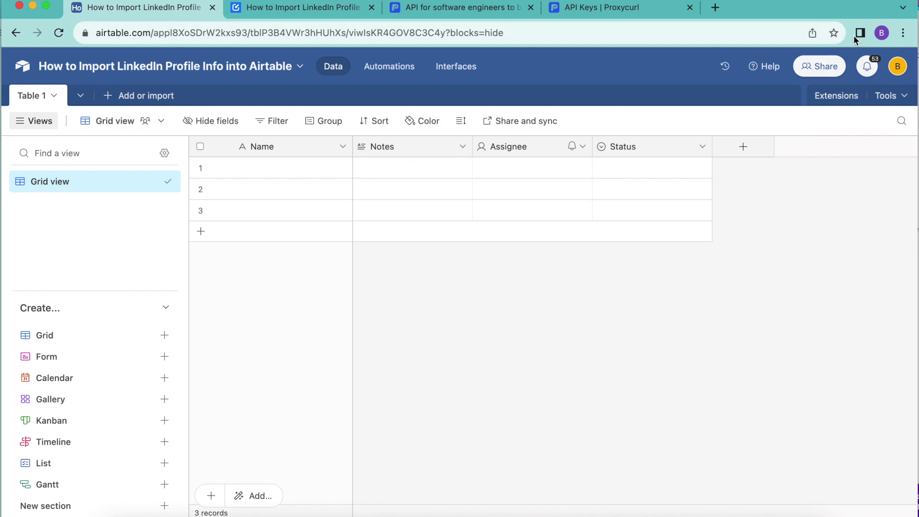
- Scroll through Proxycurl's People, Companies, Contact, Salary and Jobs sections, then return to the Airtable base
left_click(406, 12)
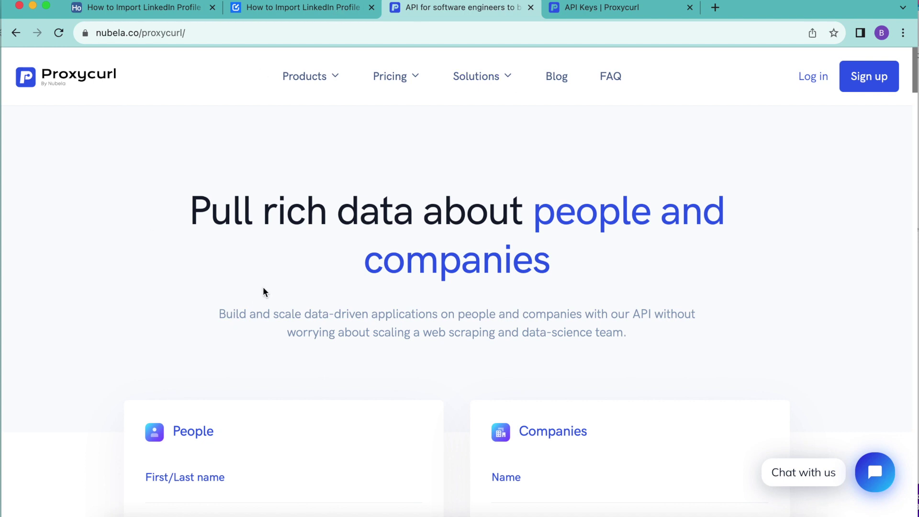
scroll(264, 292, "down", 5)
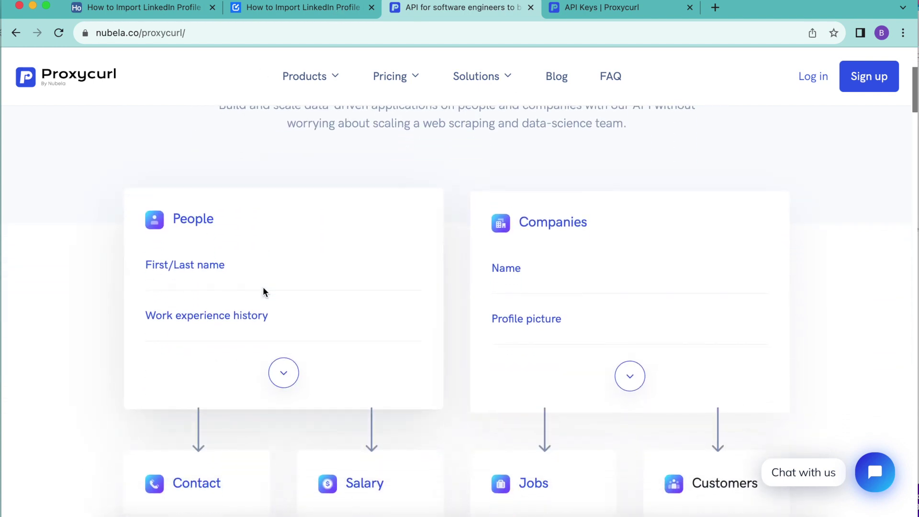
scroll(263, 292, "down", 1)
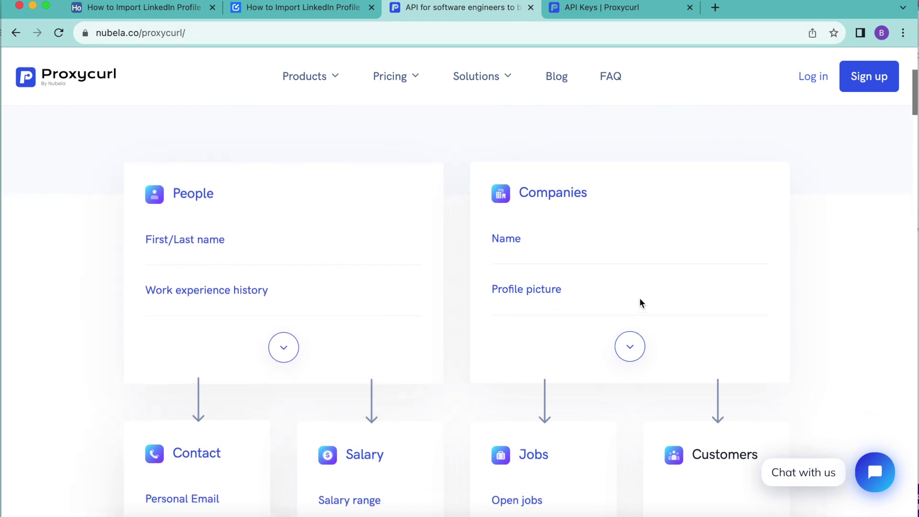
scroll(320, 426, "down", 3)
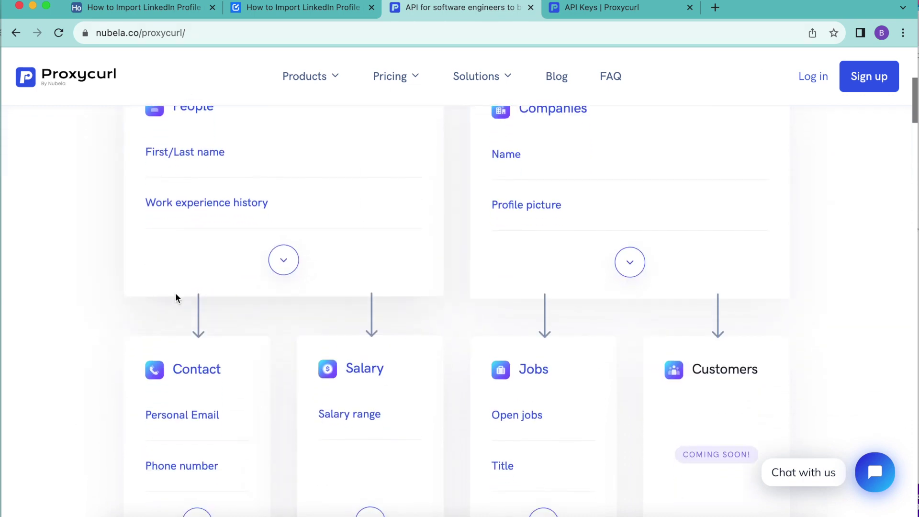
scroll(369, 414, "down", 3)
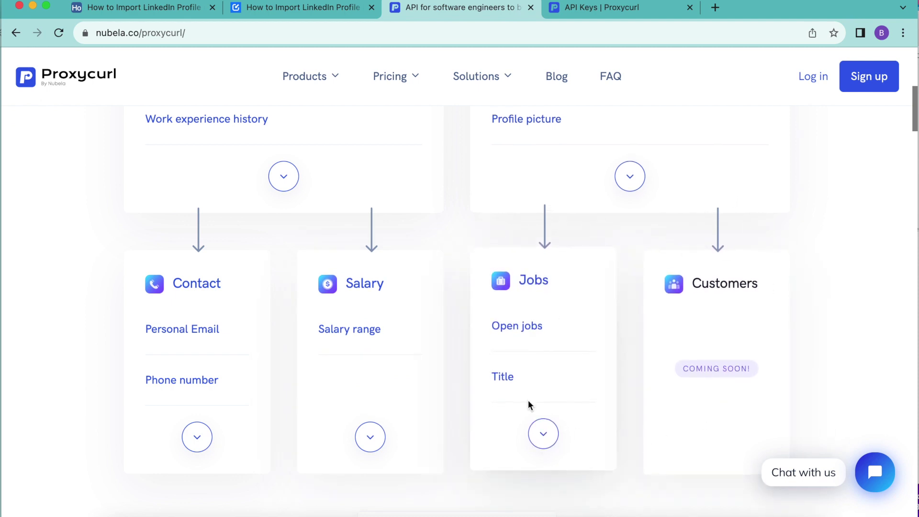
scroll(469, 300, "up", 3)
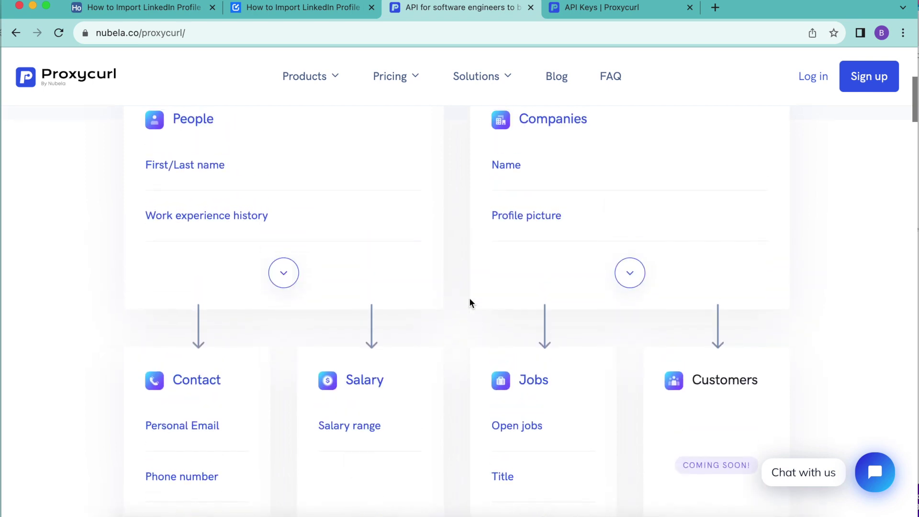
scroll(468, 301, "up", 3)
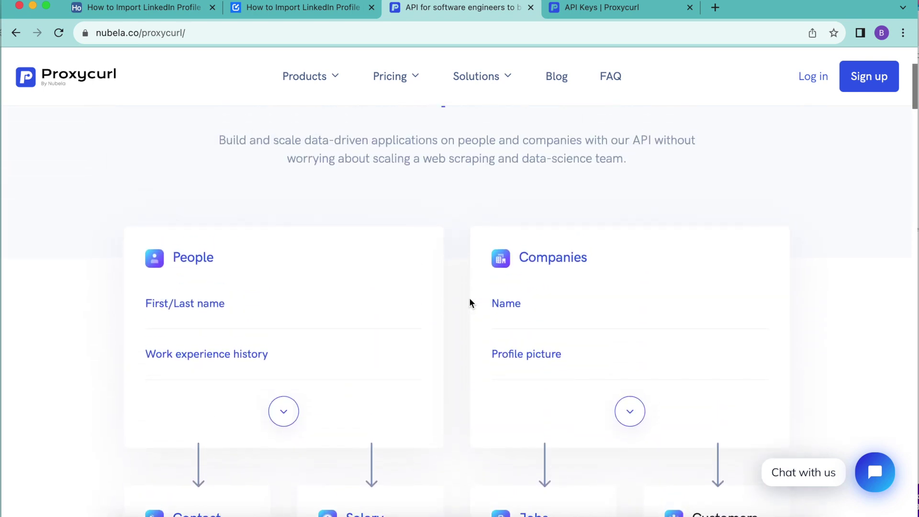
scroll(469, 302, "up", 4)
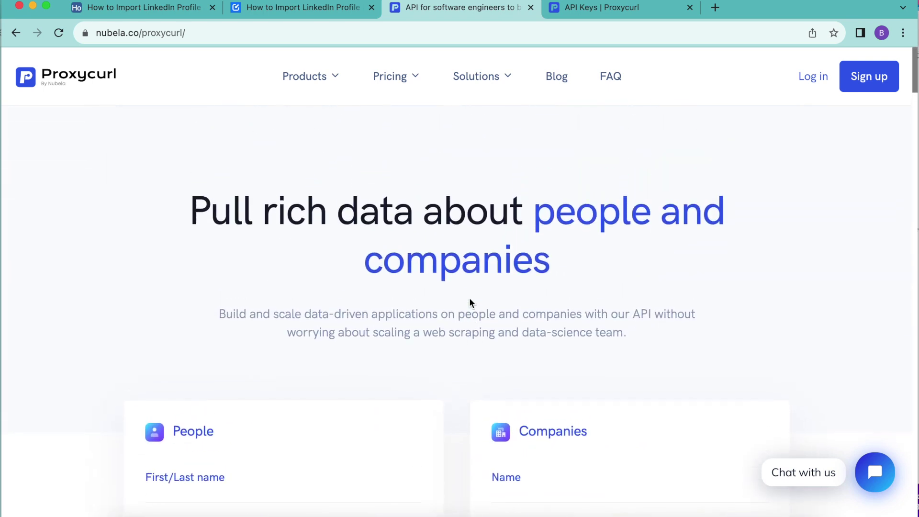
left_click(175, 10)
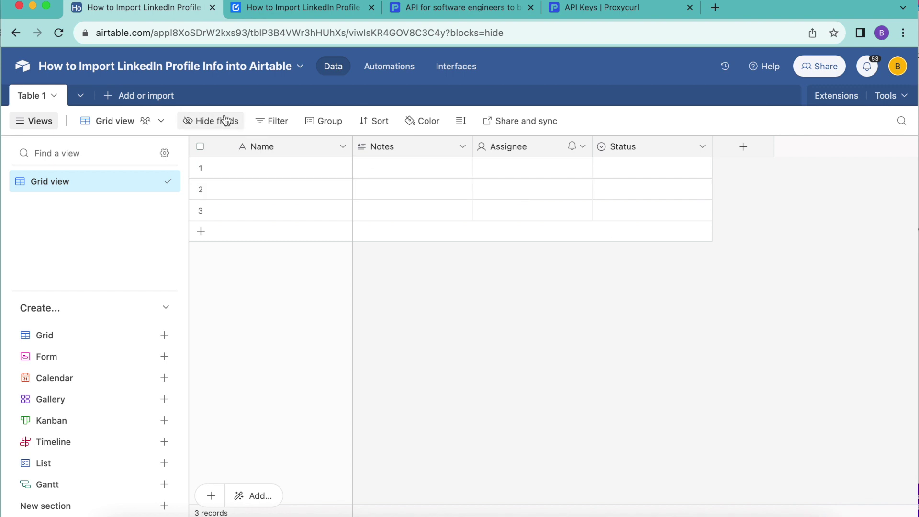
- Bring up the rename dialog for the Table 1 tab
double_click(38, 99)
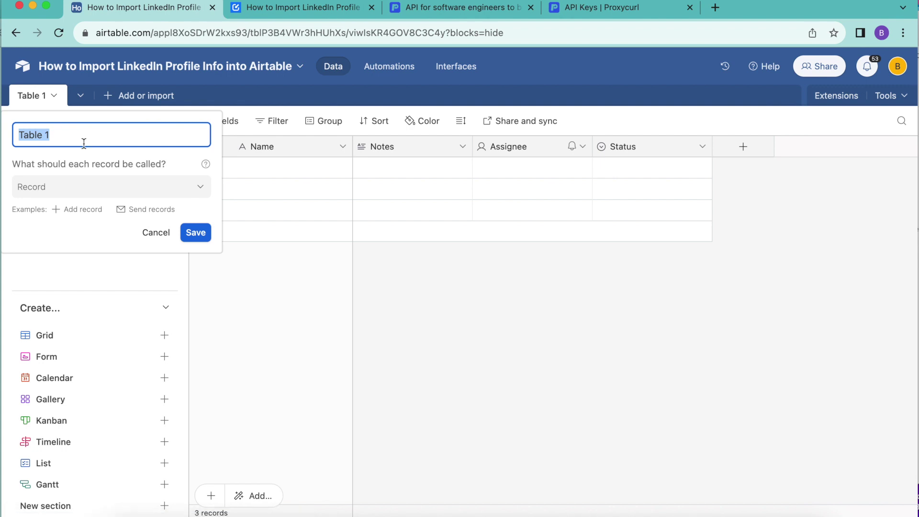
- Rename the table to People
type("People")
left_click(196, 233)
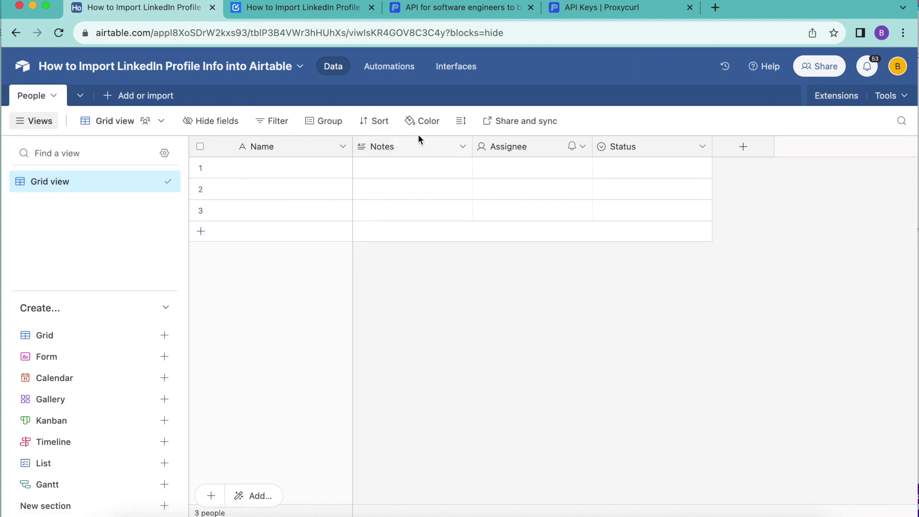
double_click(385, 146)
left_click(384, 148)
- Rename the Notes field to LinkedIn Profile and change its type to URL
double_click(383, 151)
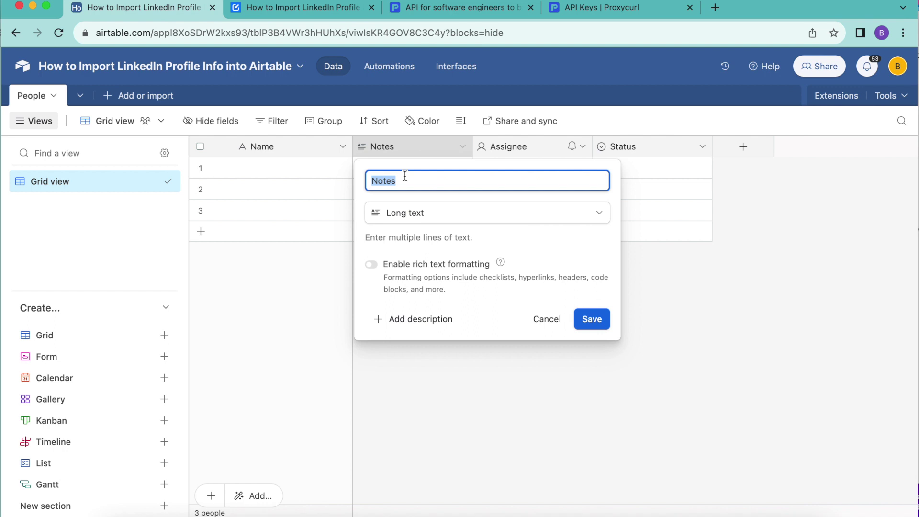
type("LinkedIn Profile")
left_click(424, 211)
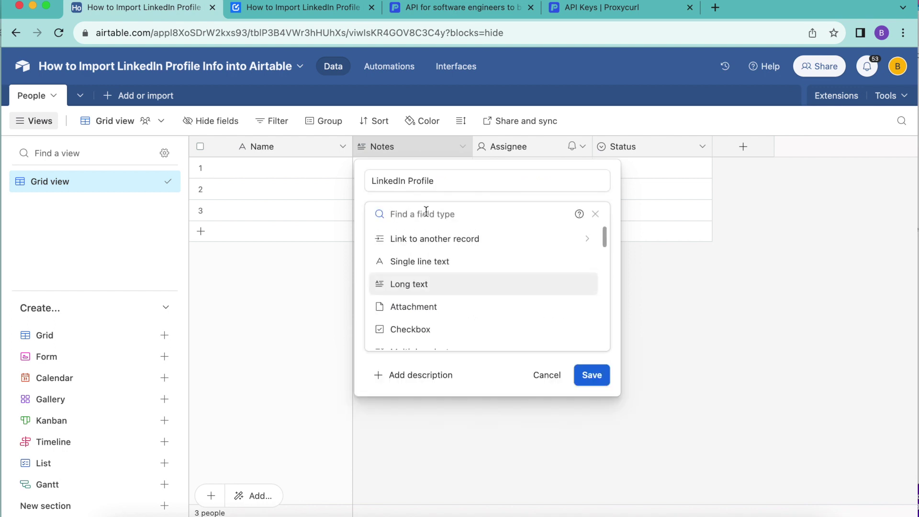
type("url")
left_click(431, 239)
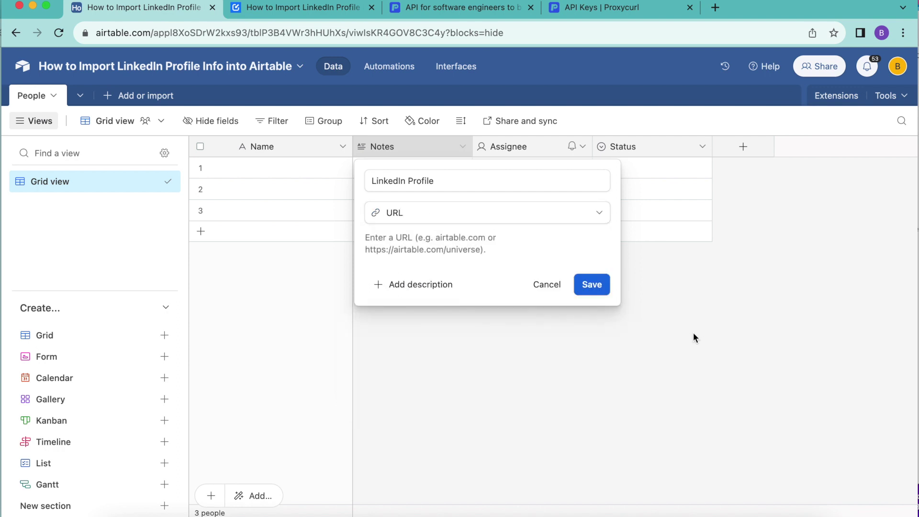
left_click(598, 286)
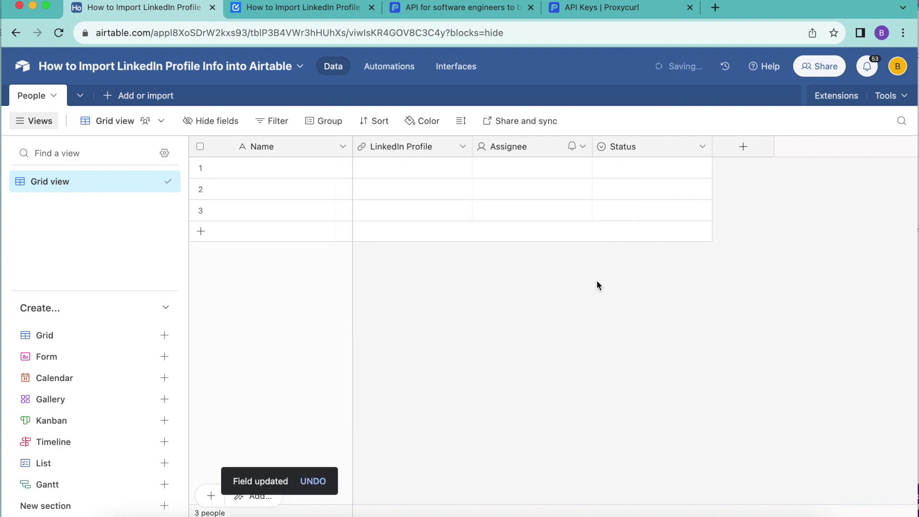
left_click(532, 148)
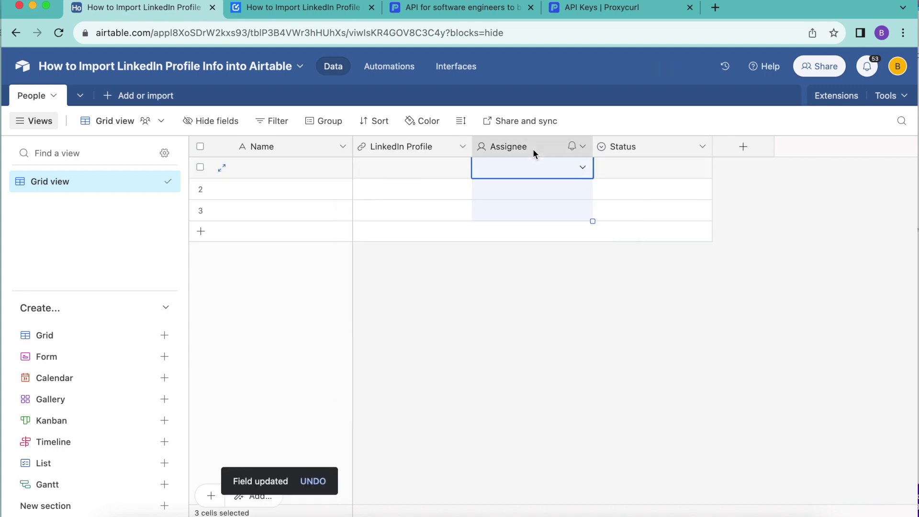
- Delete the Assignee and Status fields, then paste three LinkedIn URLs into the LinkedIn Profile column
left_click(652, 142, "shift")
right_click(650, 141)
left_click(655, 290)
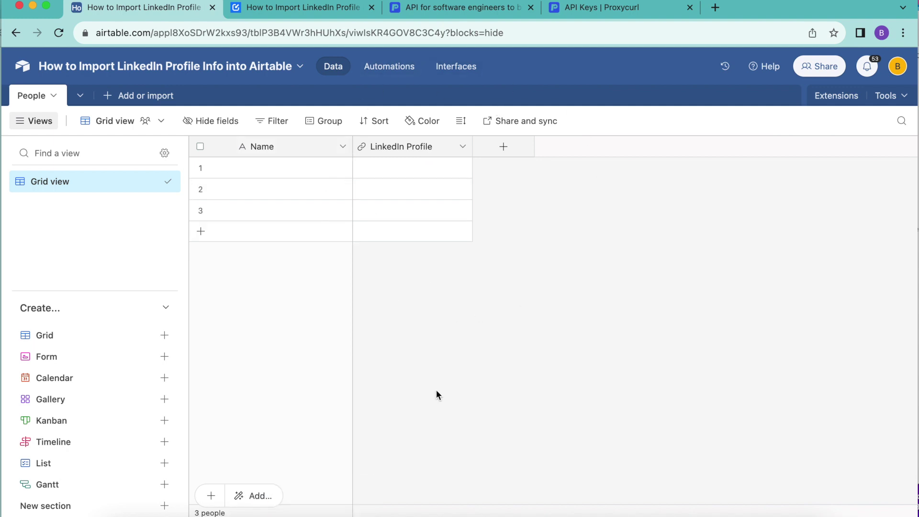
key("super+v")
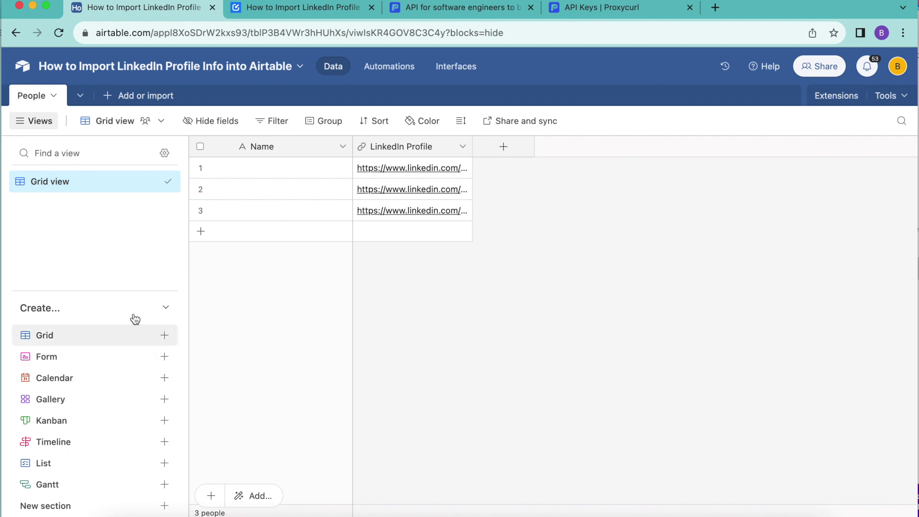
- Create a new grid view called 'Needs Info'
left_click(164, 335)
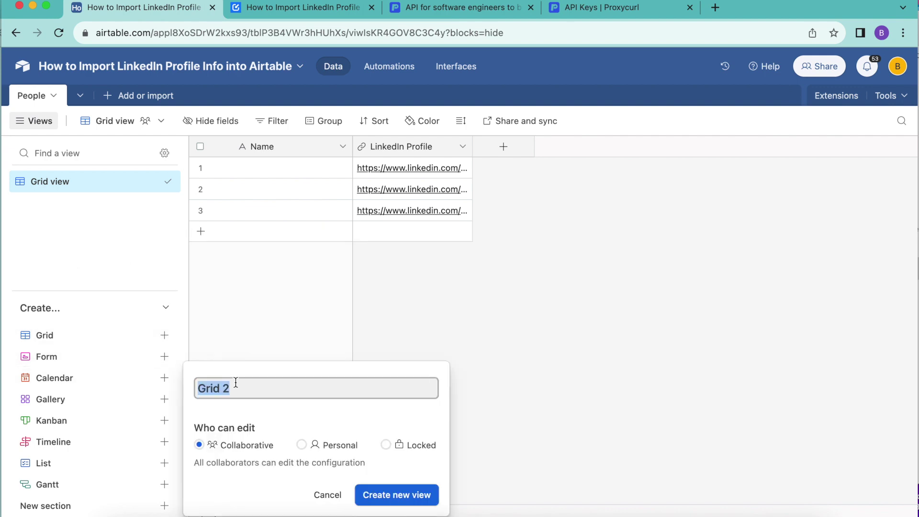
type("Needs Info")
left_click(397, 496)
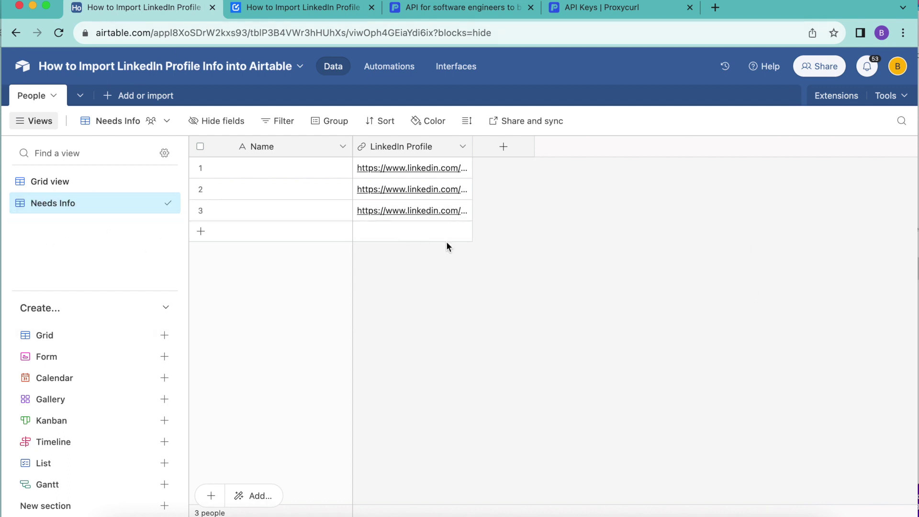
- Add two filter conditions: Name is empty, and LinkedIn Profile is not empty
left_click(280, 122)
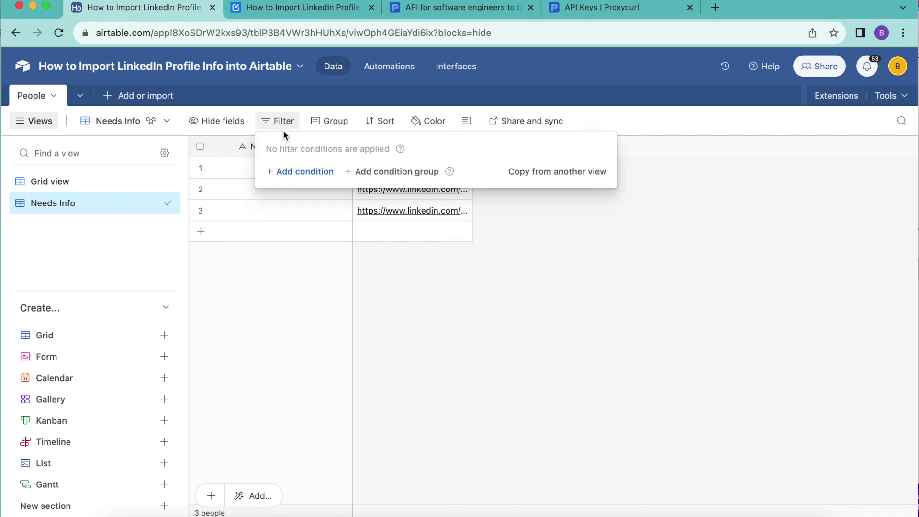
left_click(299, 171)
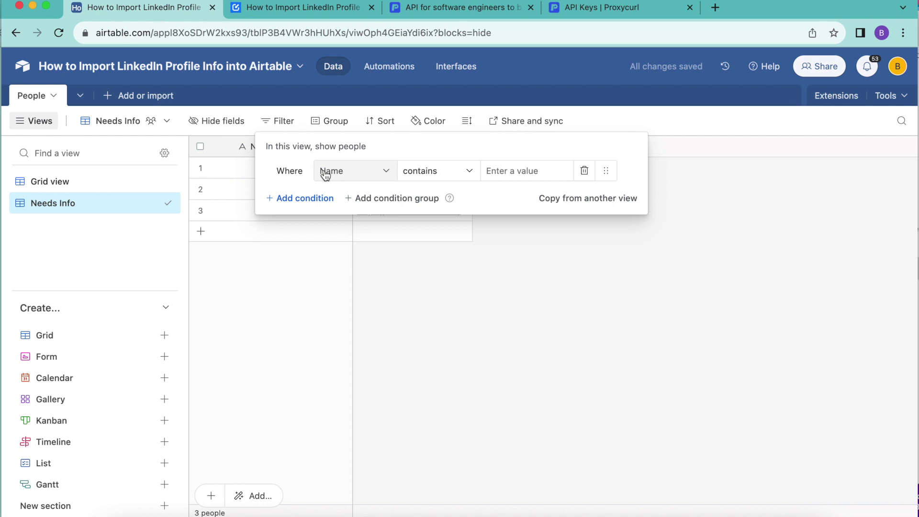
left_click(444, 179)
left_click(439, 306)
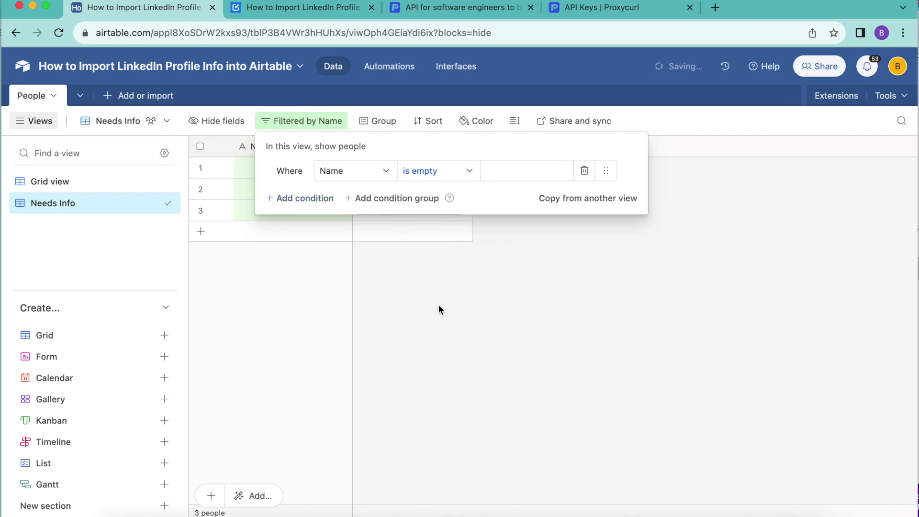
left_click(309, 198)
left_click(334, 196)
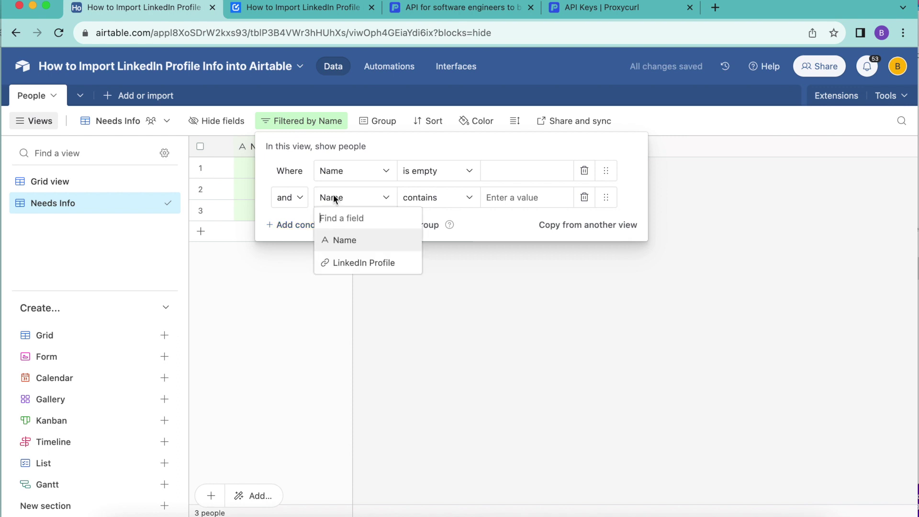
left_click(356, 262)
left_click(419, 196)
left_click(427, 360)
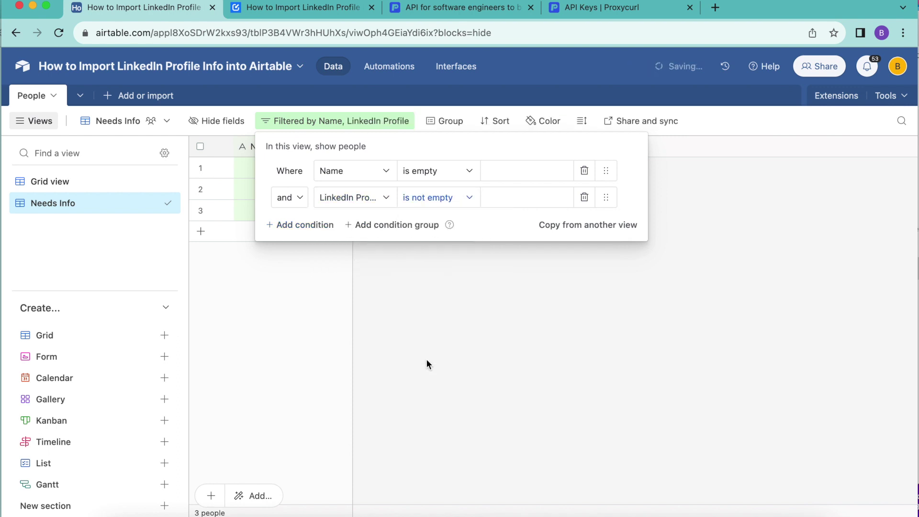
left_click(506, 324)
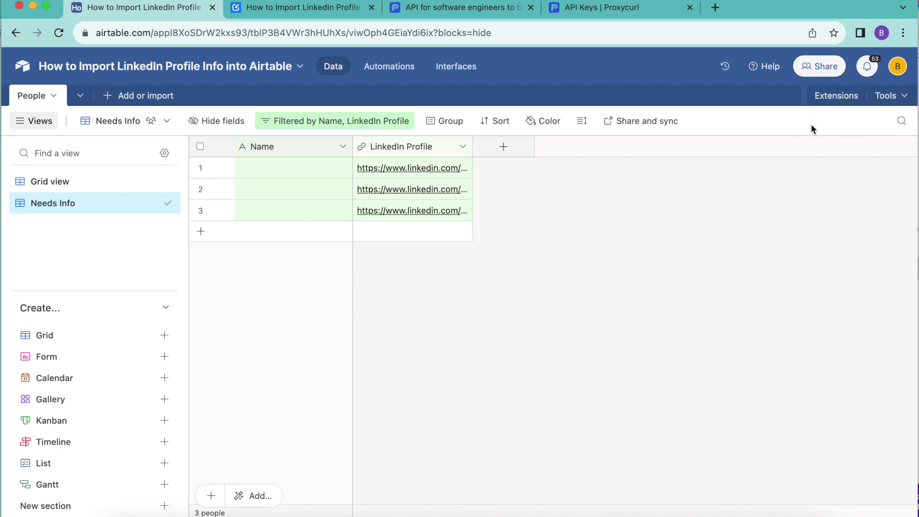
- Search the extension marketplace for 'data fe', install Data Fetcher, and choose Google sign-up
left_click(841, 94)
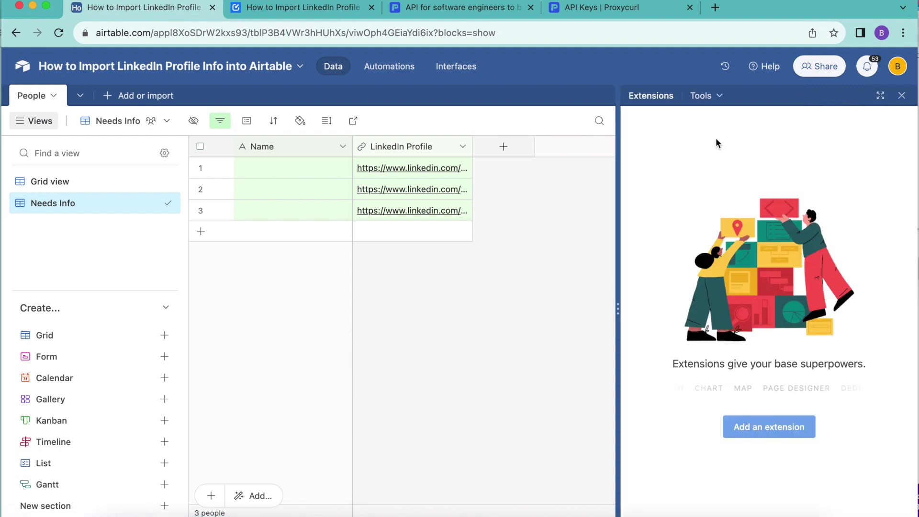
left_click(769, 426)
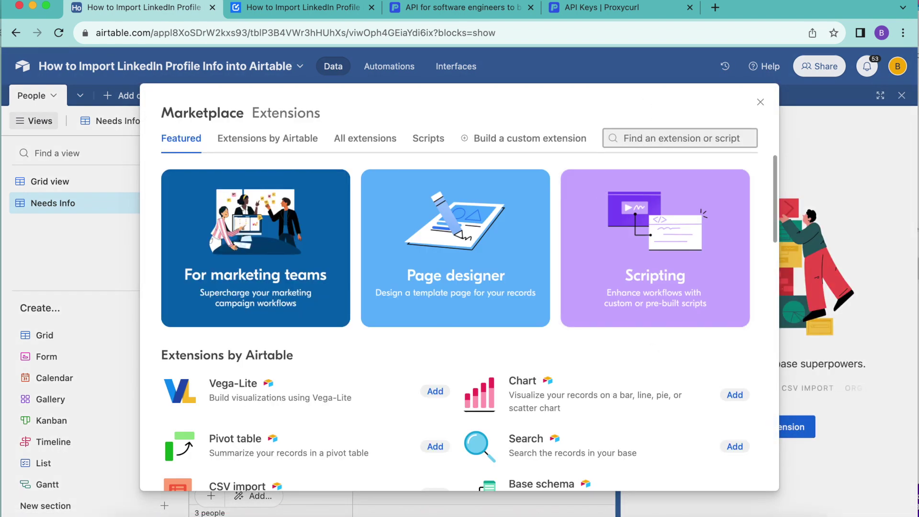
left_click(680, 138)
type("data")
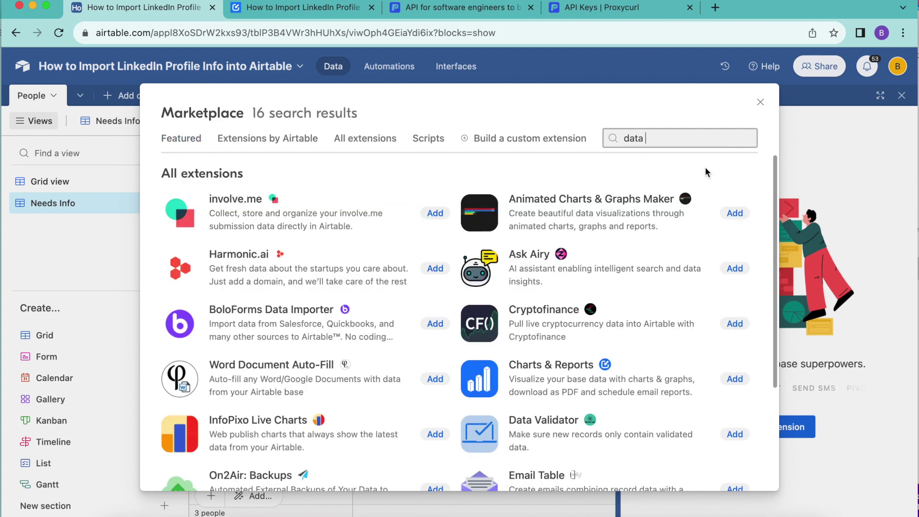
type(" fe")
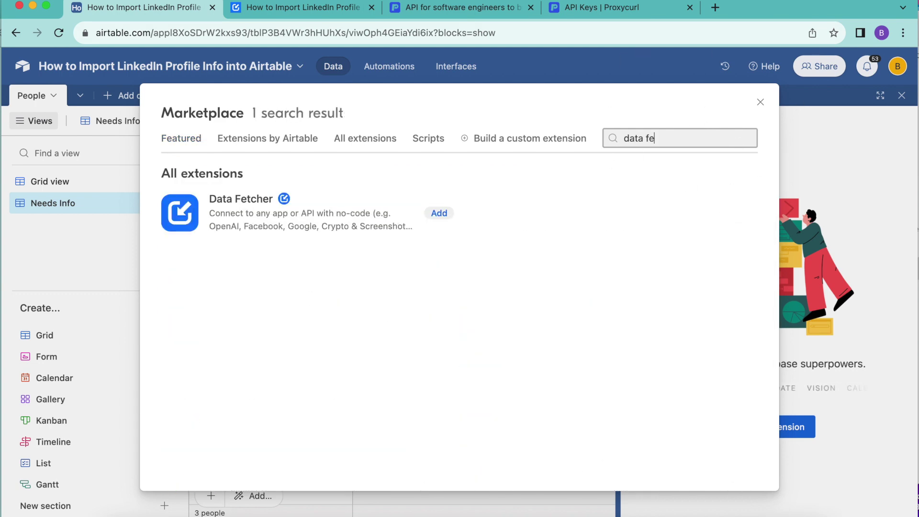
left_click(446, 218)
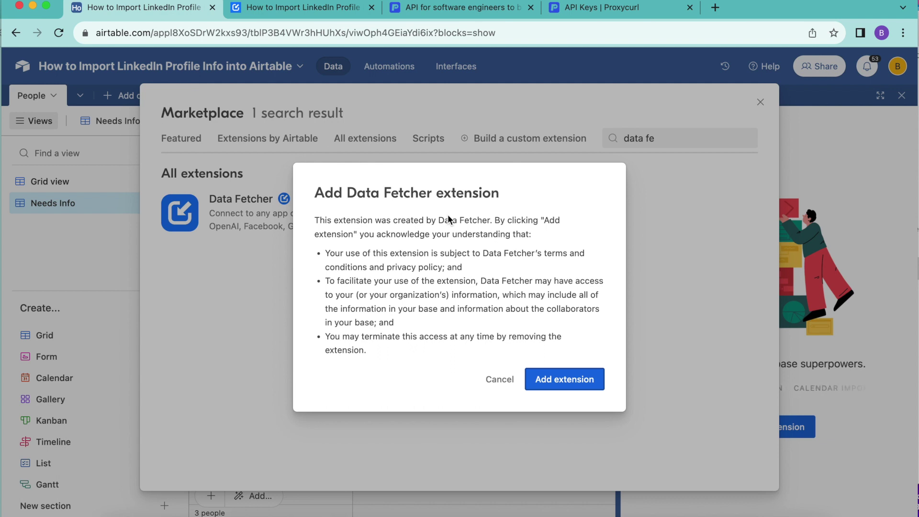
left_click(568, 379)
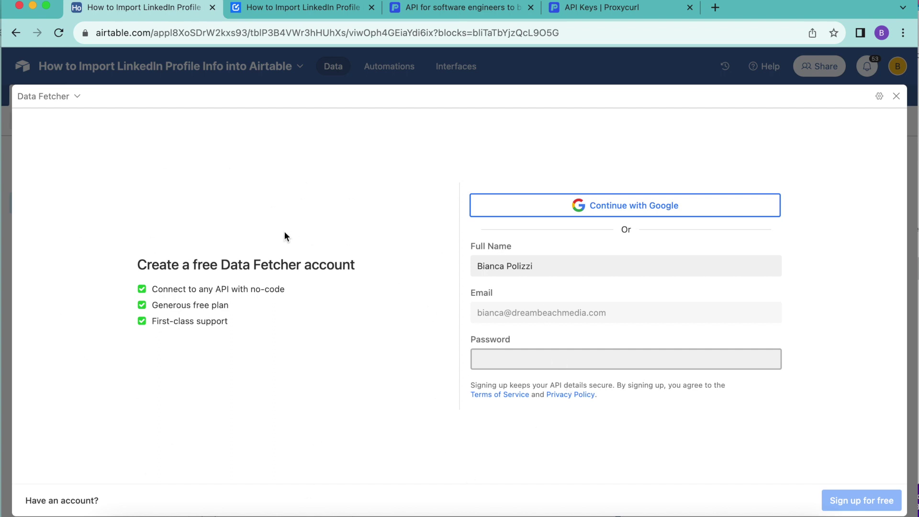
left_click(564, 214)
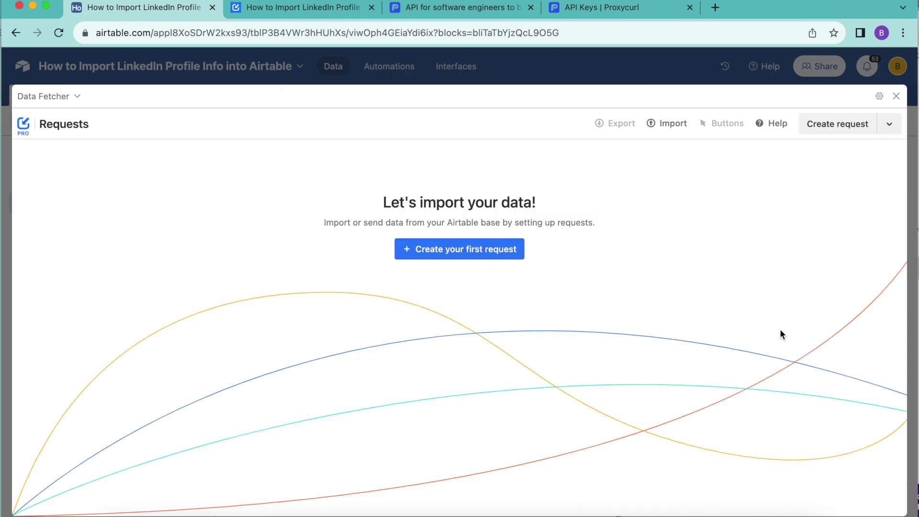
- Create the first Data Fetcher request with Proxycurl as its application
left_click(430, 254)
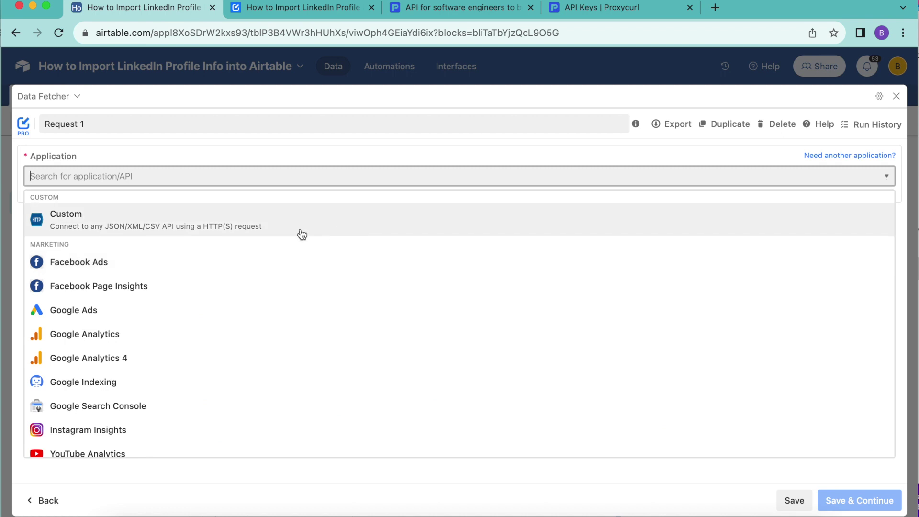
left_click(263, 176)
type("pro")
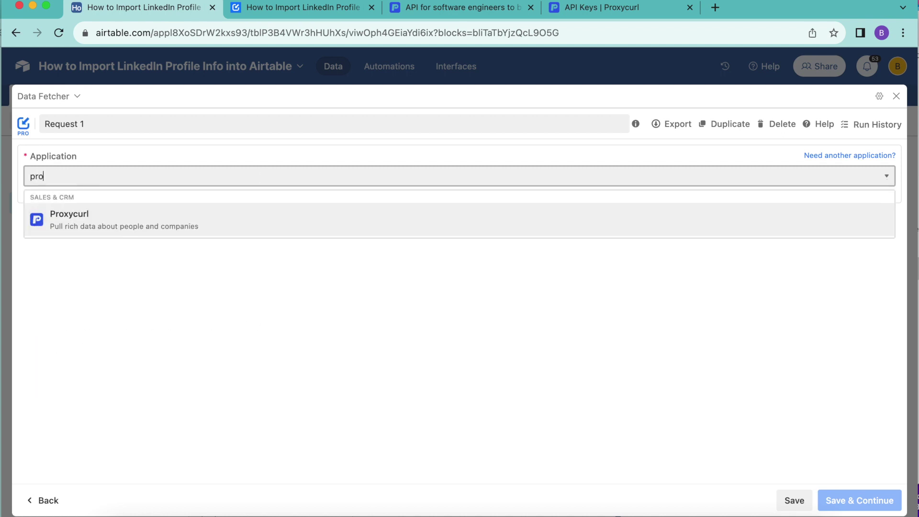
left_click(81, 226)
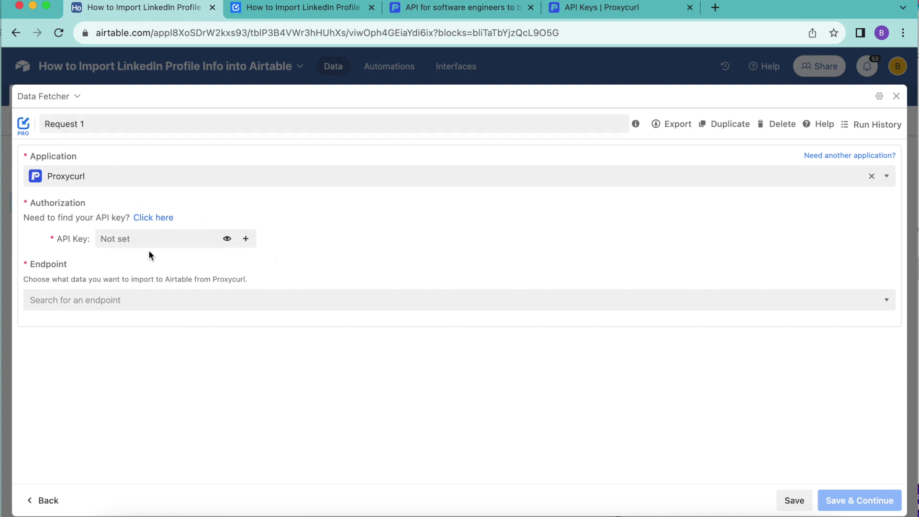
key("super+3")
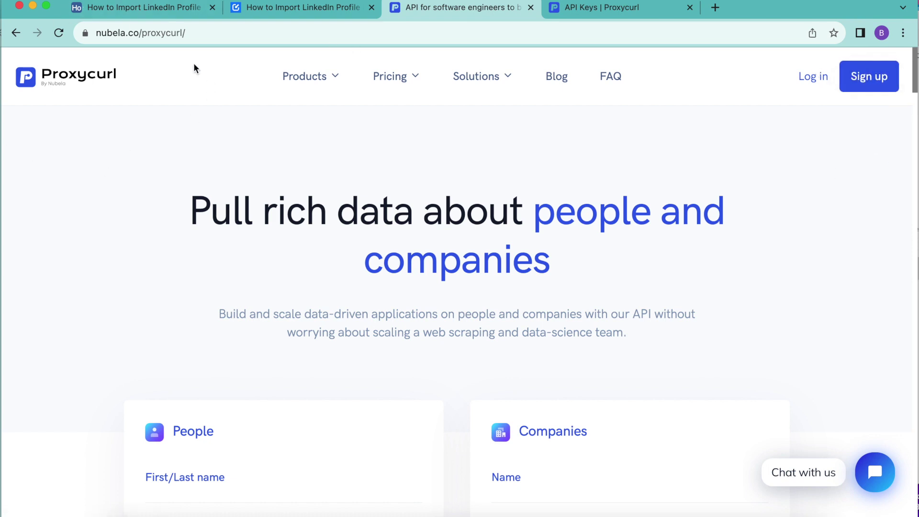
- Switch to the Proxycurl API Keys page to view the account's bearer token
left_click(603, 7)
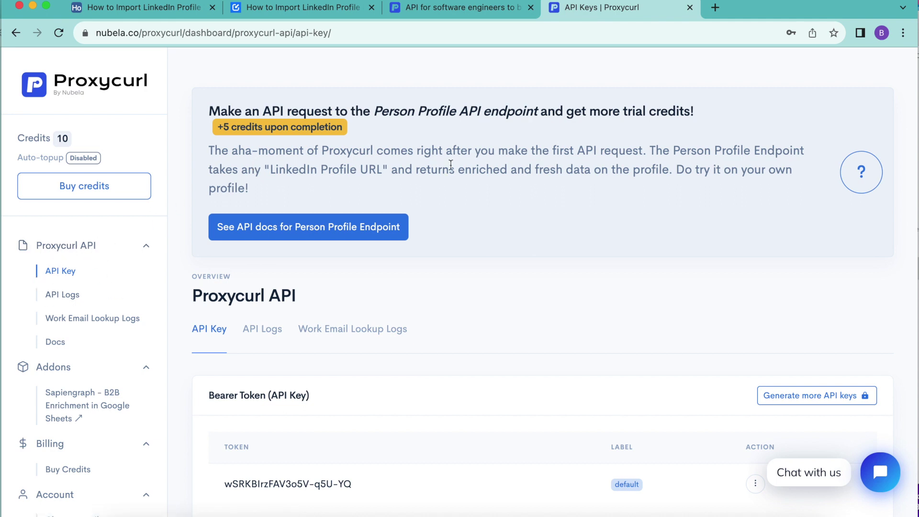
- Scroll the Data Fetcher guide to the 'Get a Proxycurl API Key' section, then return to Airtable
left_click(268, 8)
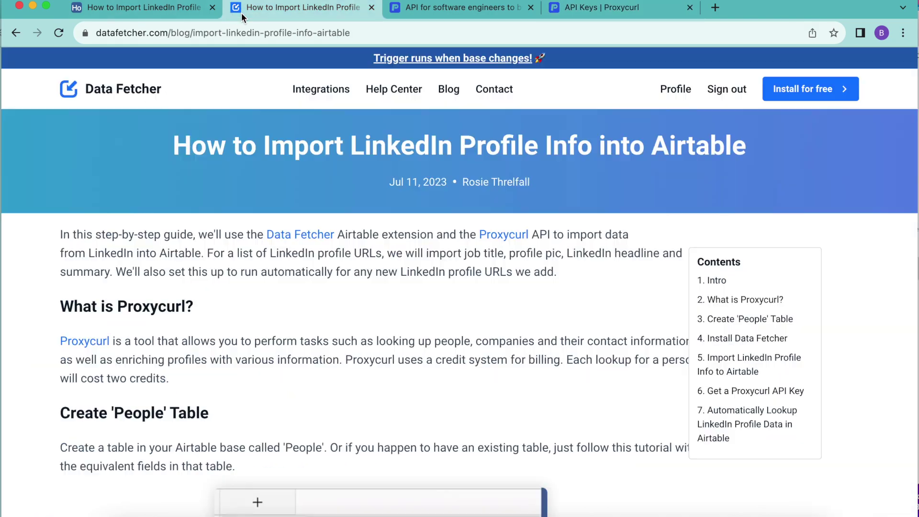
scroll(394, 246, "down", 10)
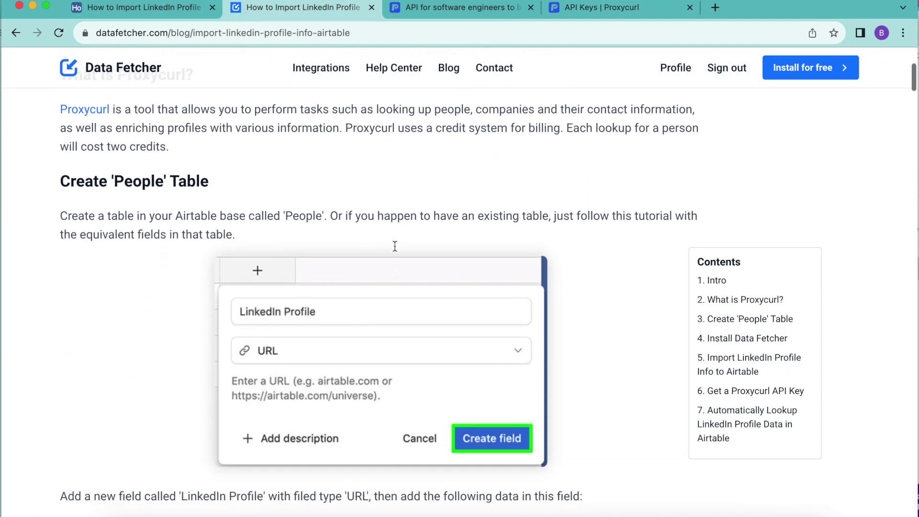
scroll(394, 246, "down", 20)
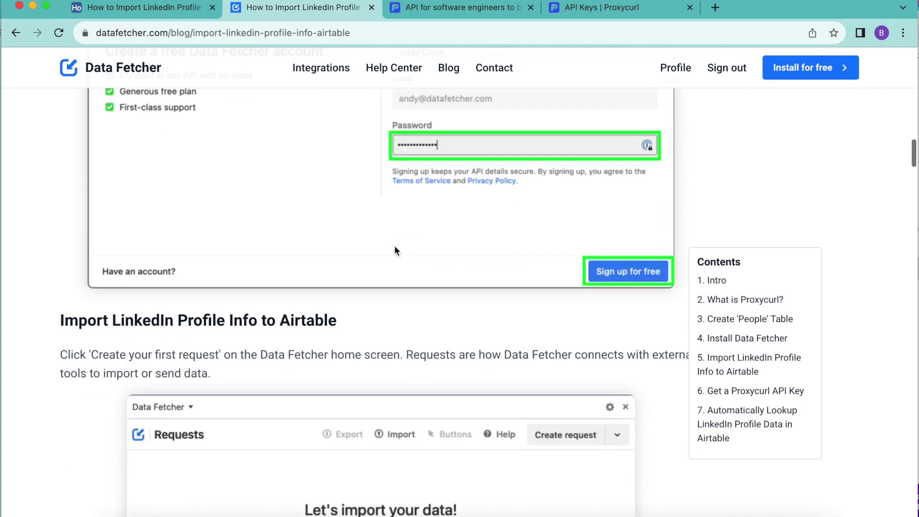
scroll(395, 246, "down", 6)
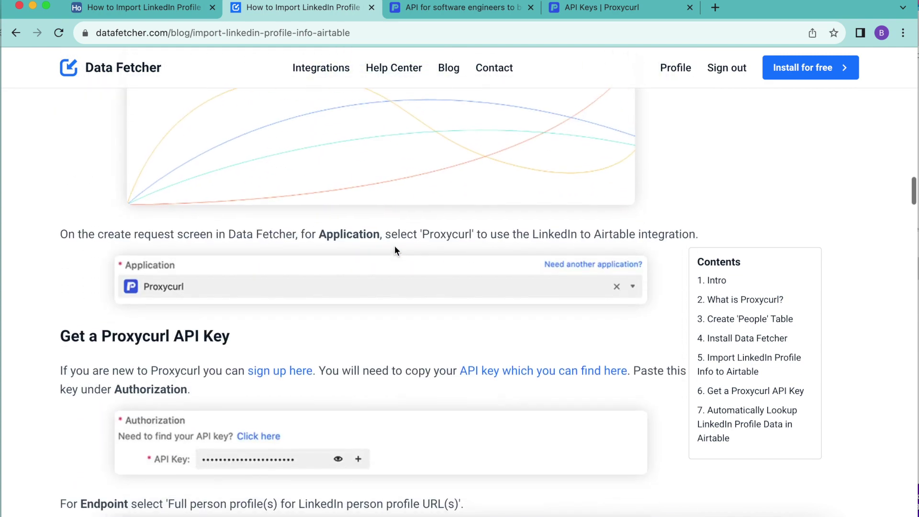
scroll(395, 250, "down", 3)
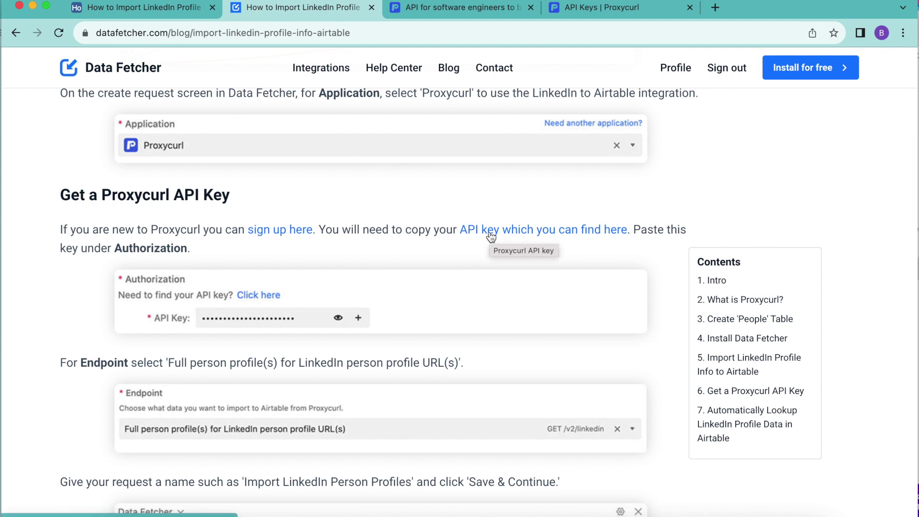
left_click(185, 12)
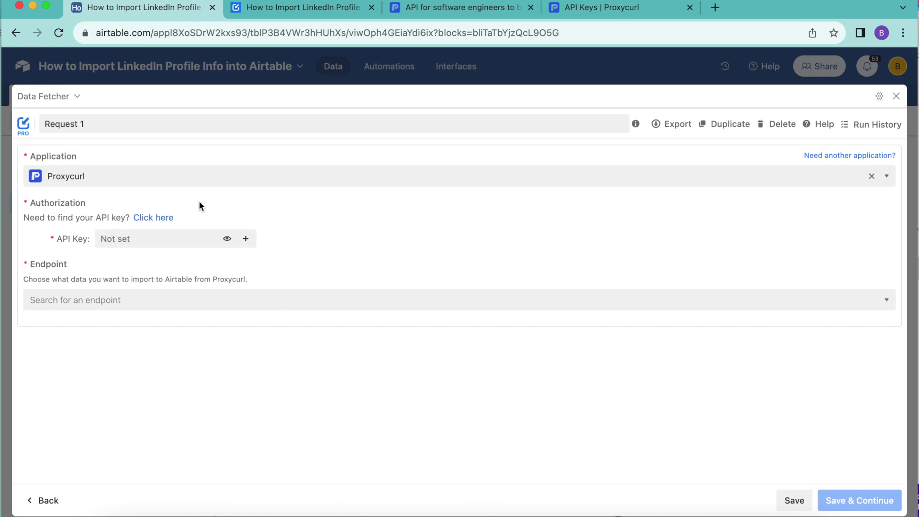
- Set the Proxycurl endpoint to 'Full person profile(s) for LinkedIn person profile URL(s)'
left_click(312, 295)
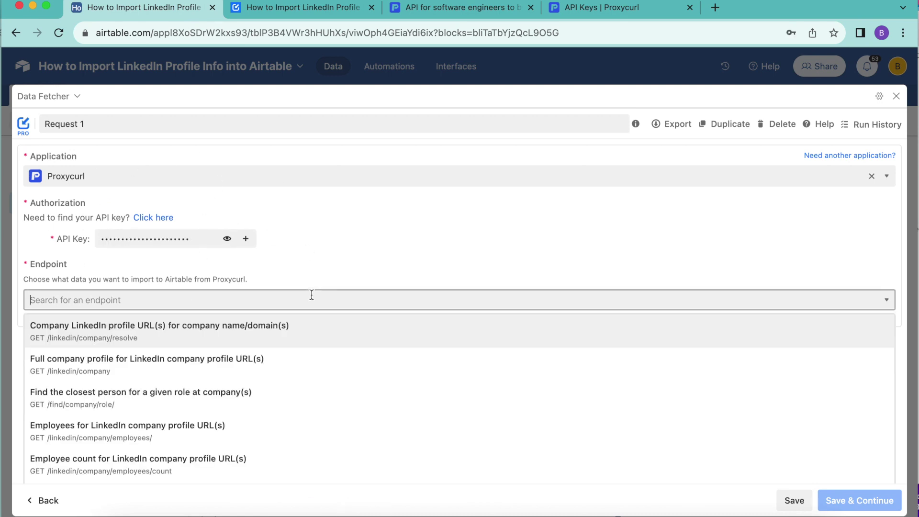
scroll(277, 418, "down", 3)
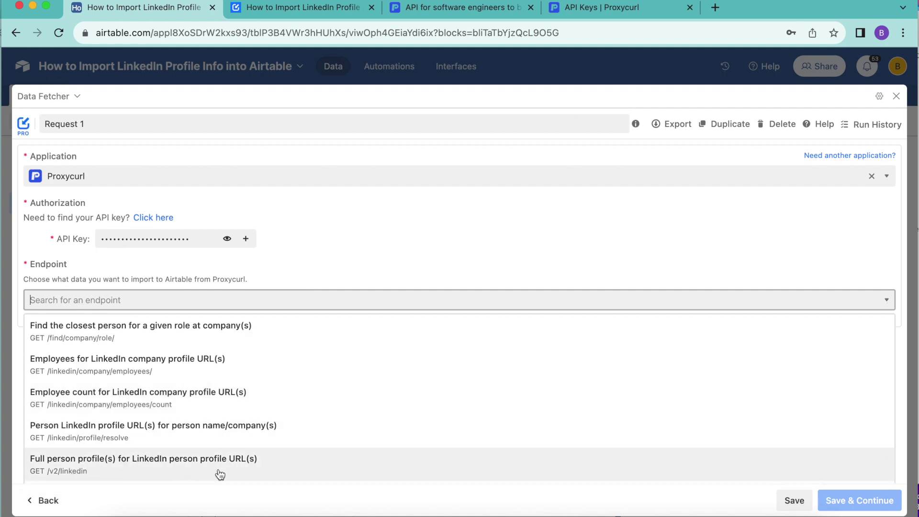
left_click(233, 473)
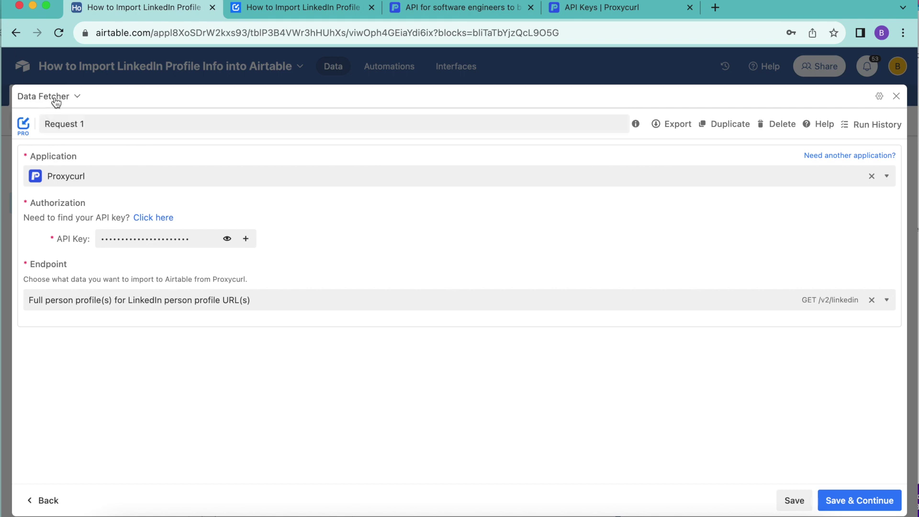
- Rename the request to 'Fetch LinkedIn Person Profiles' and save the connection settings
triple_click(53, 123)
type("Fetch LinkedIn Person Profiles")
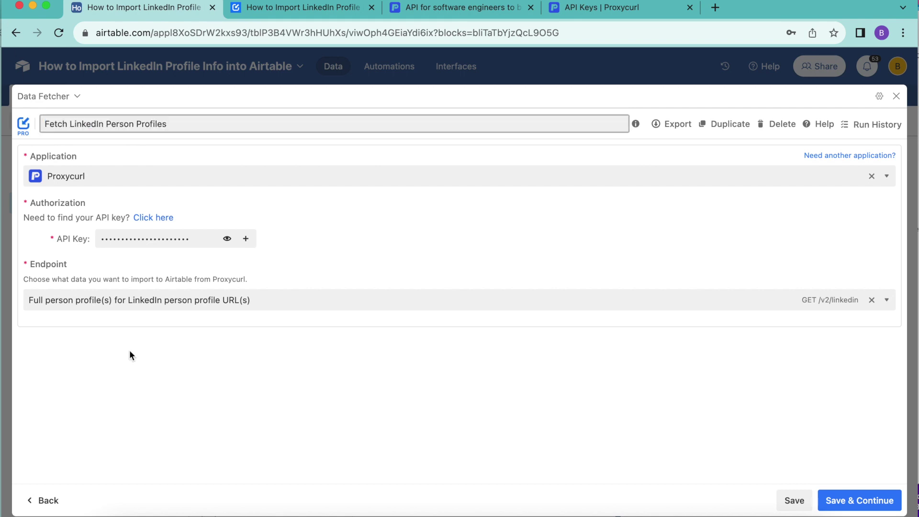
left_click(873, 502)
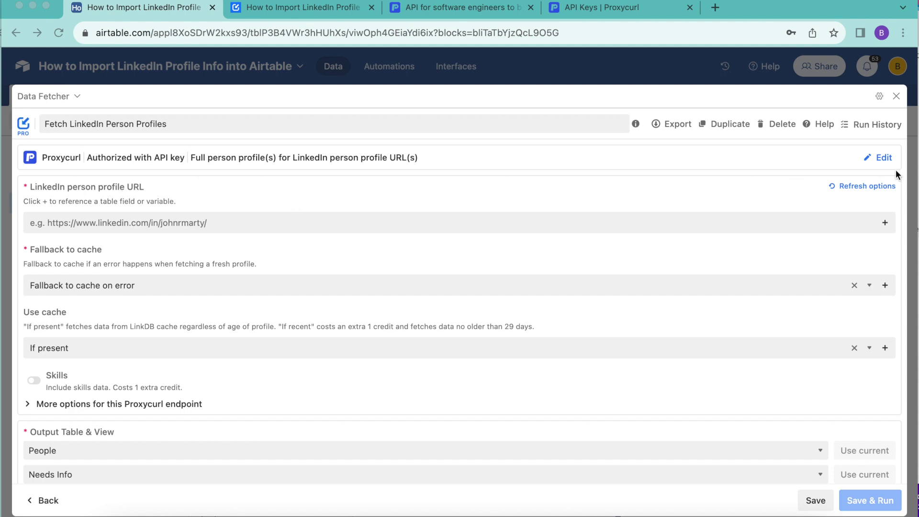
- Point the LinkedIn person profile URL input at the People table's LinkedIn Profile field
left_click(885, 224)
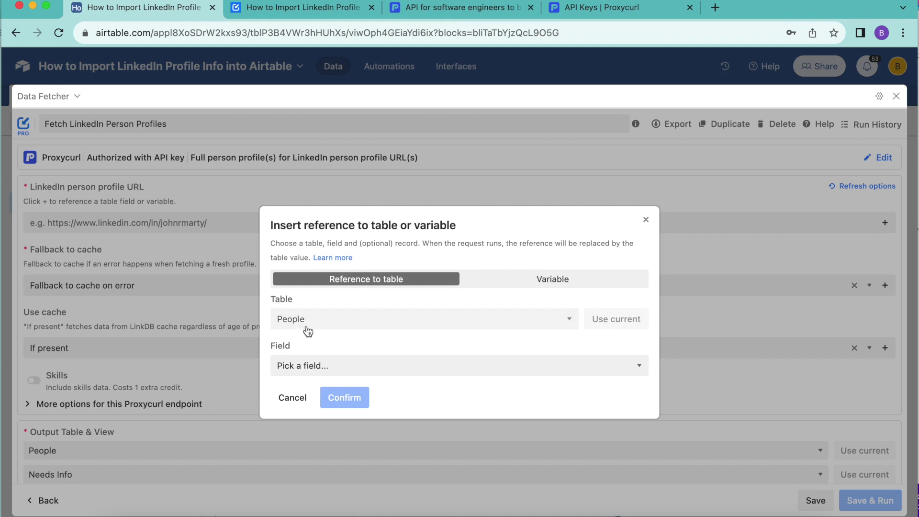
left_click(326, 365)
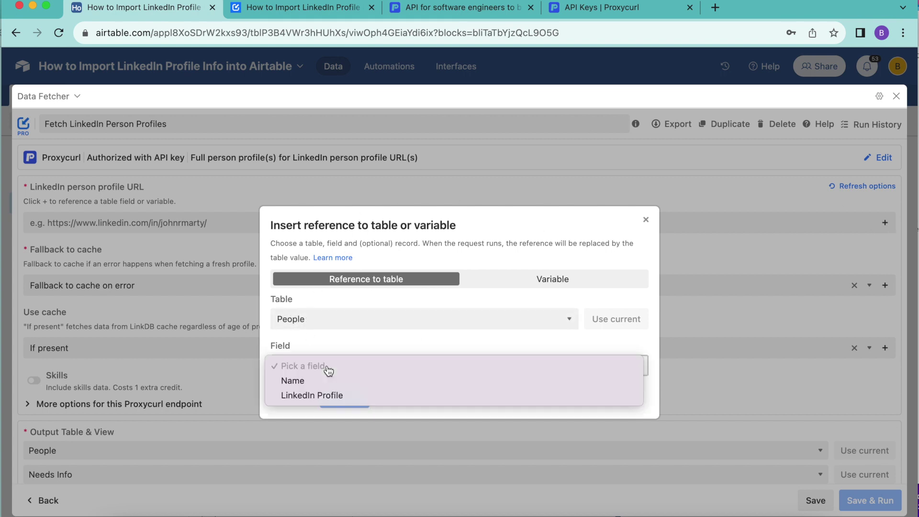
left_click(326, 396)
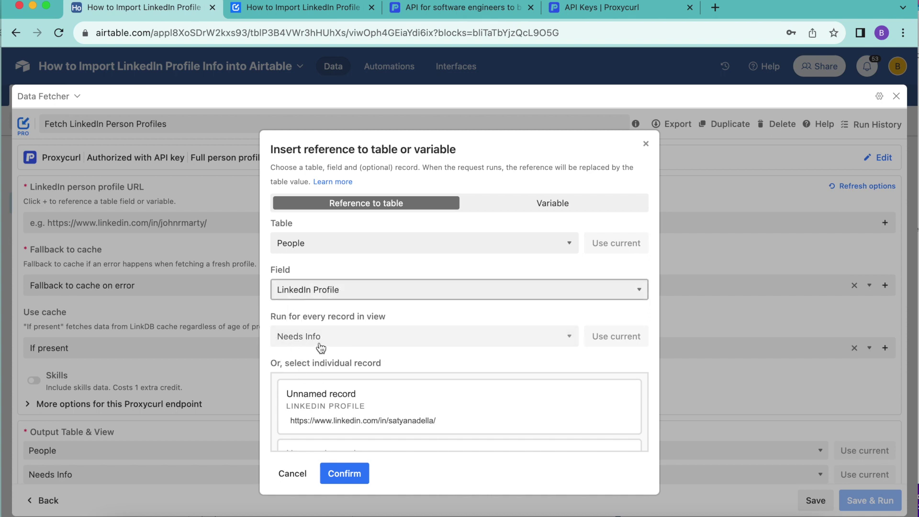
left_click(344, 477)
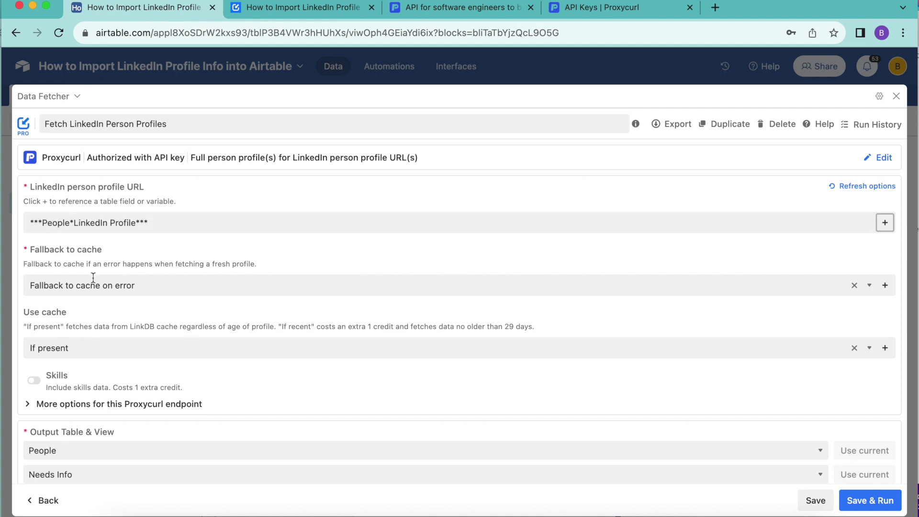
- Set Use cache to 'If present', then save and run, continuing past the output-table warning
left_click(155, 348)
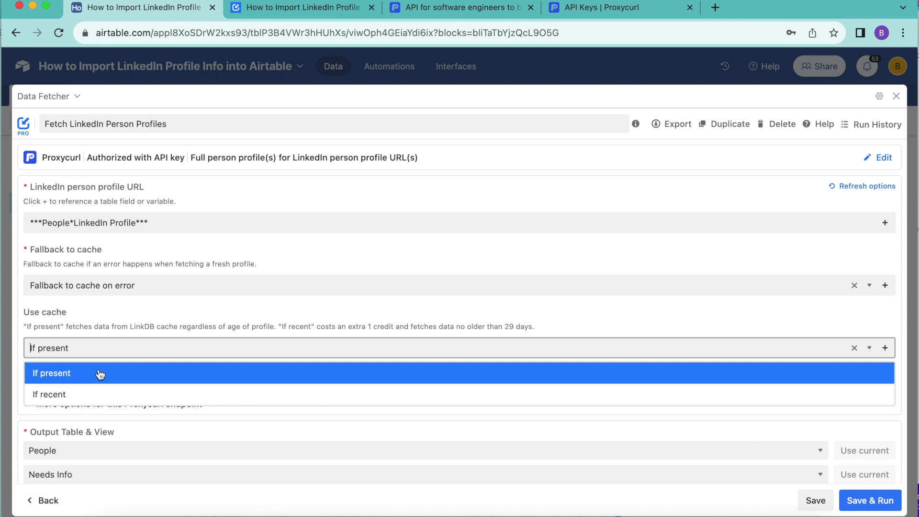
left_click(100, 374)
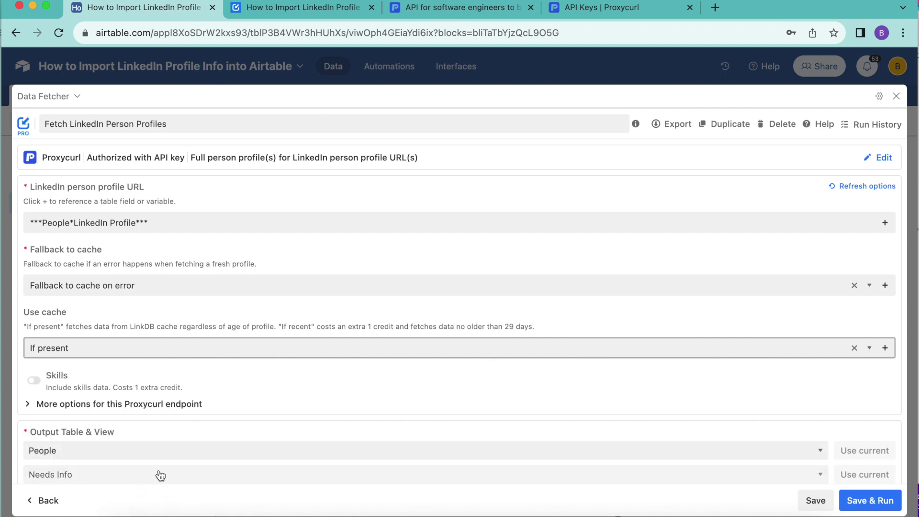
left_click(892, 508)
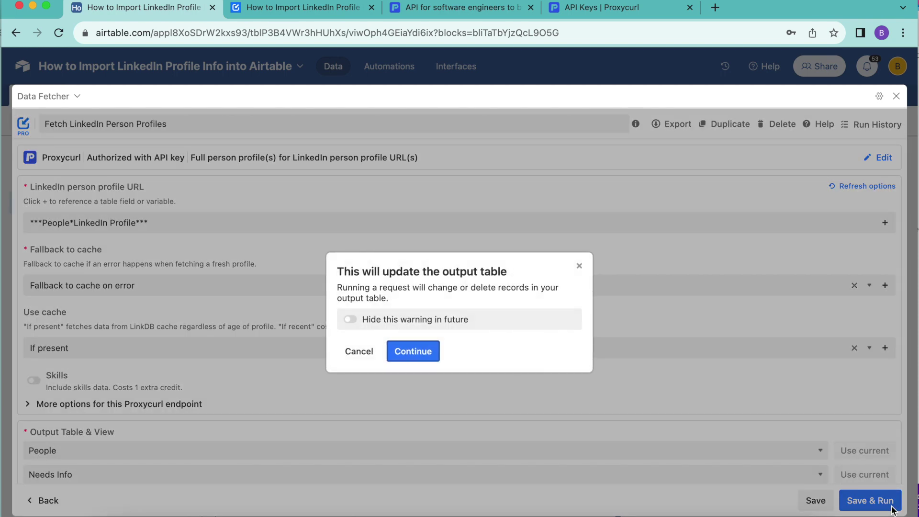
left_click(425, 351)
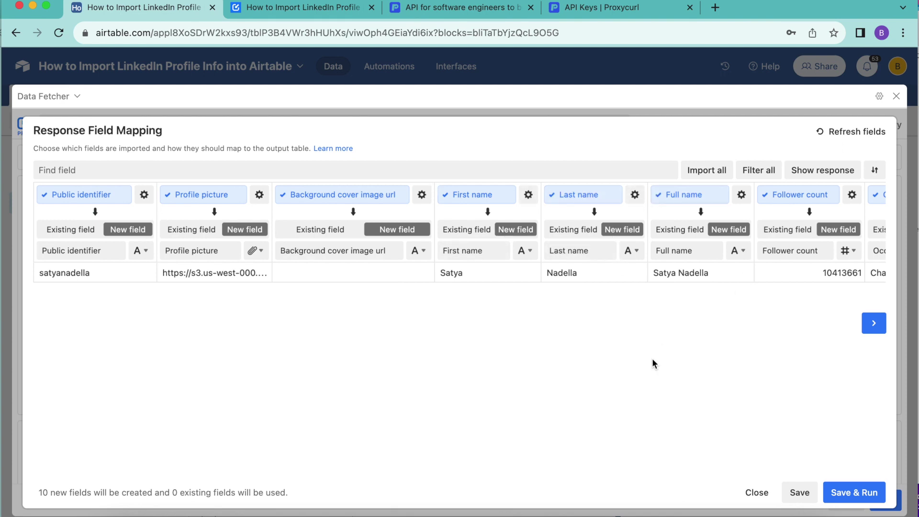
- Uncheck every returned field in the response mapping so 0 new fields are created
scroll(653, 360, "right", 10)
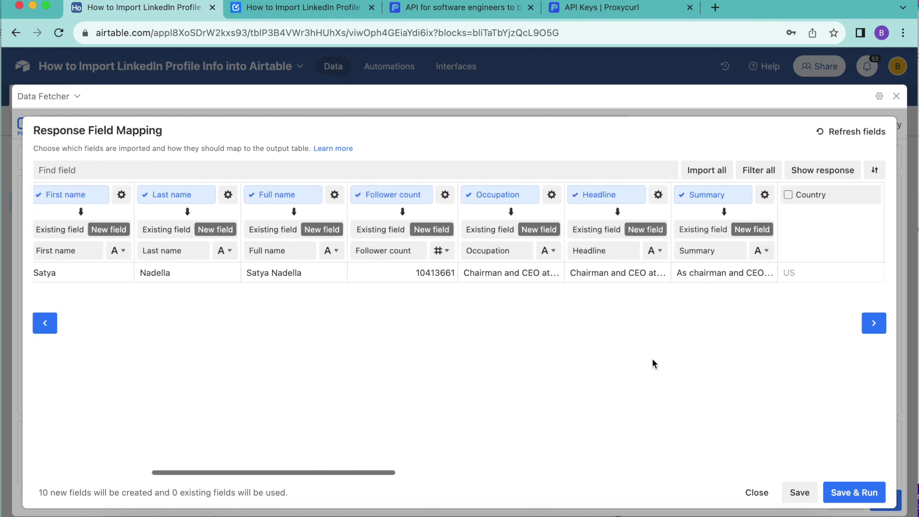
scroll(653, 364, "left", 10)
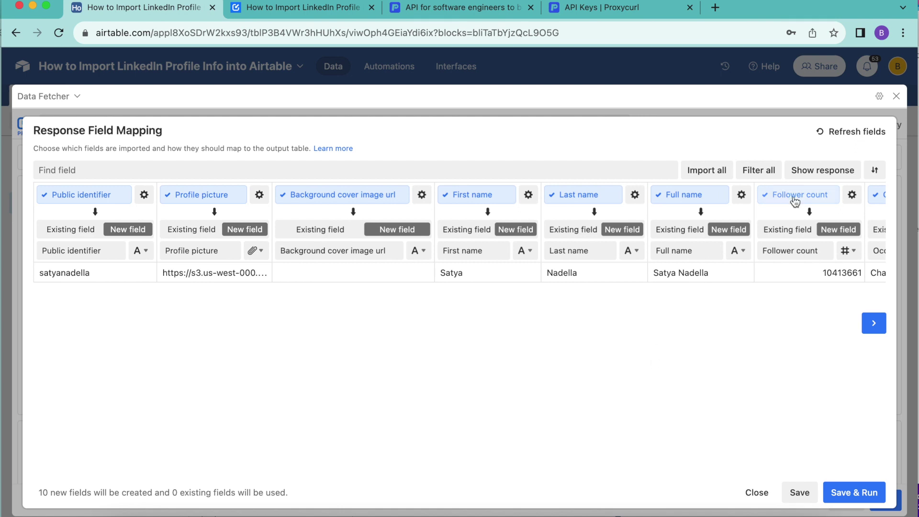
left_click(761, 170)
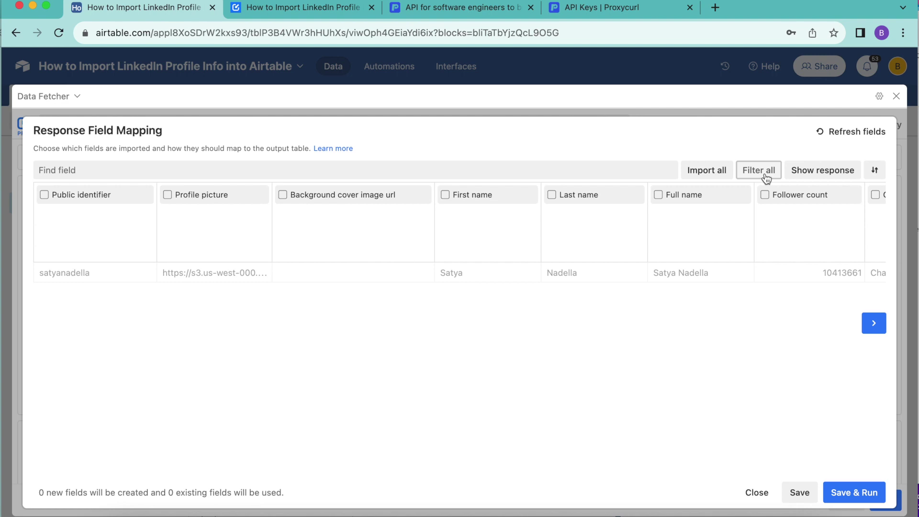
- Include Profile picture as a new field and map Full name to the existing Name field
left_click(190, 194)
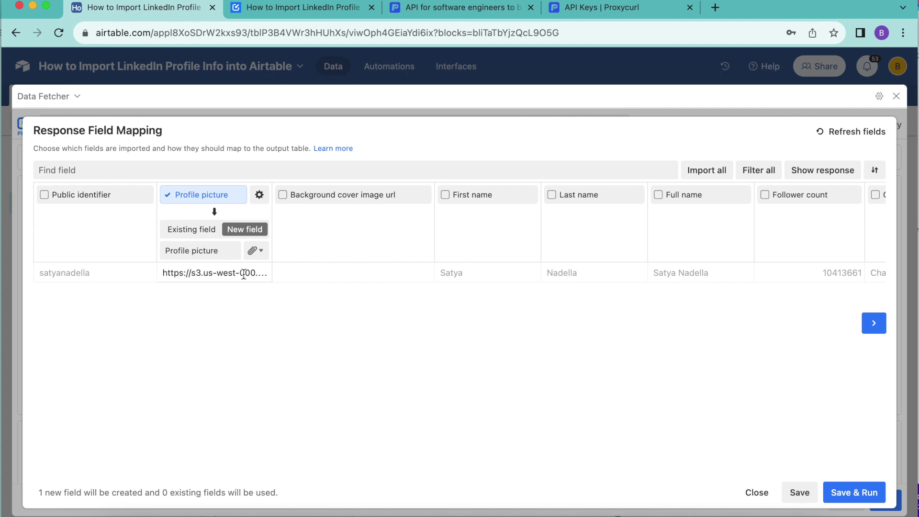
left_click(131, 170)
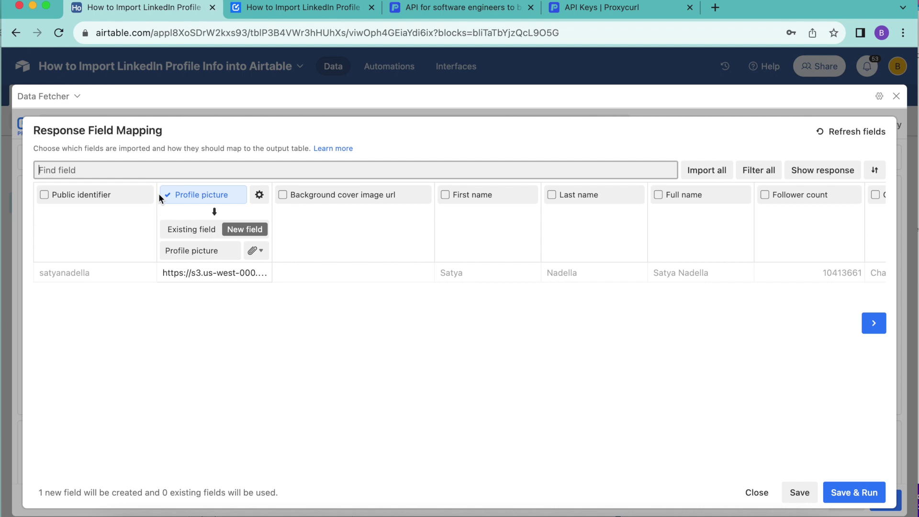
type("full")
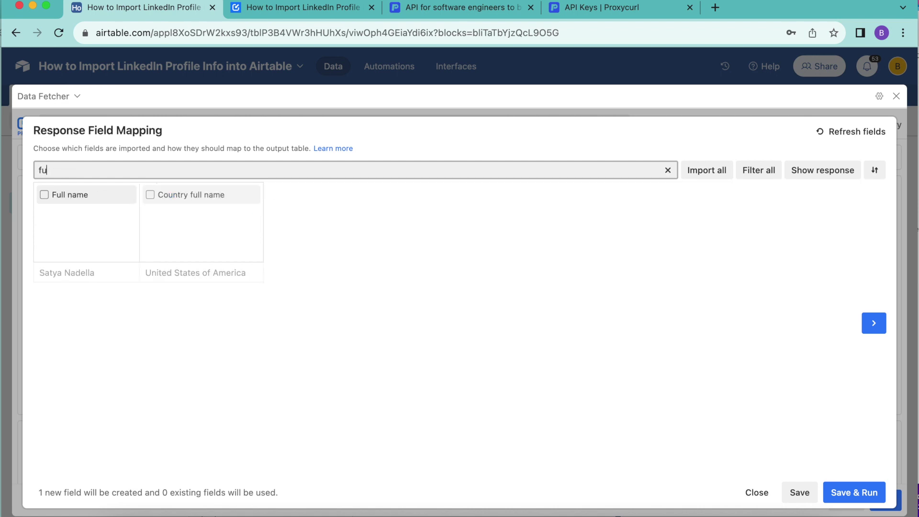
left_click(72, 195)
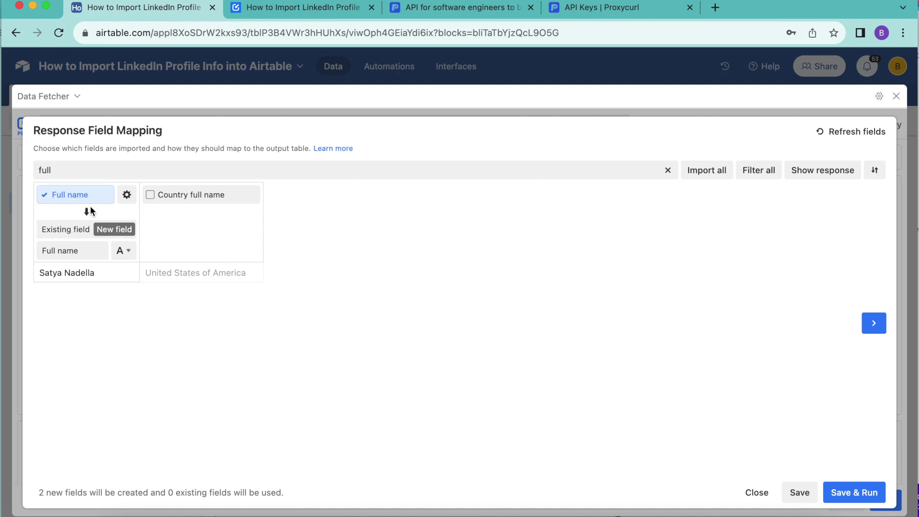
left_click(73, 234)
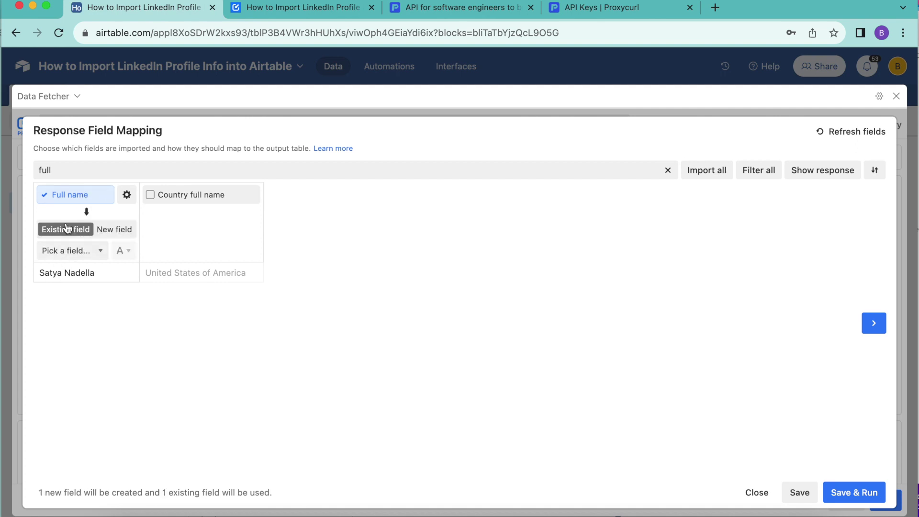
left_click(63, 251)
left_click(57, 264)
- Add Headline and Summary as new fields, then save, run, and show the output table
left_click(70, 171)
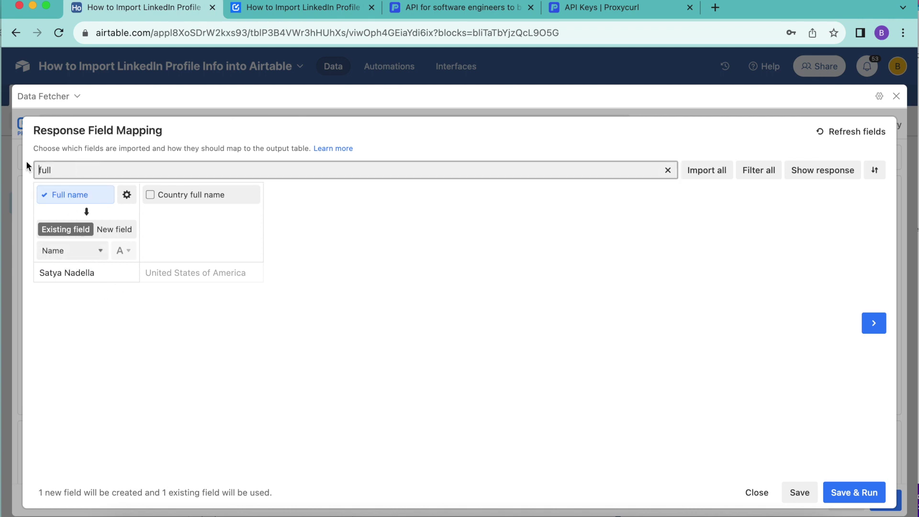
left_click_drag(88, 174, 25, 168)
type("head")
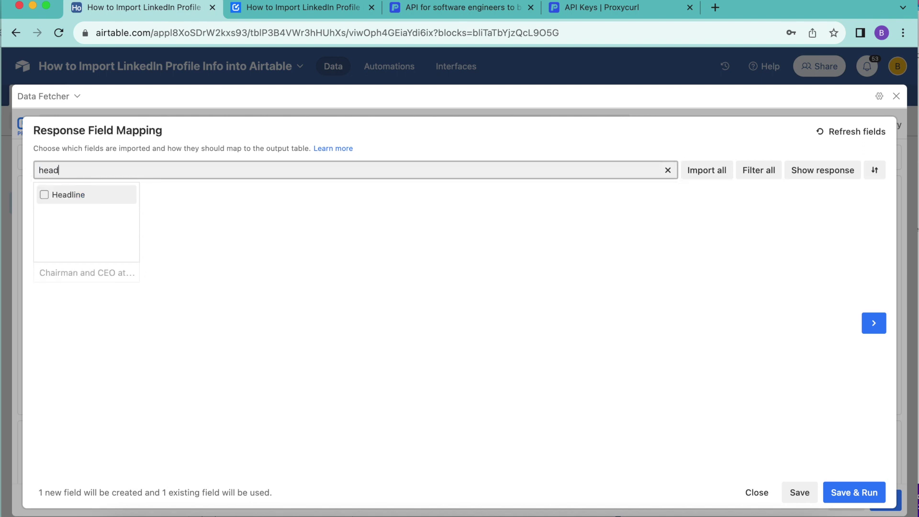
left_click(45, 194)
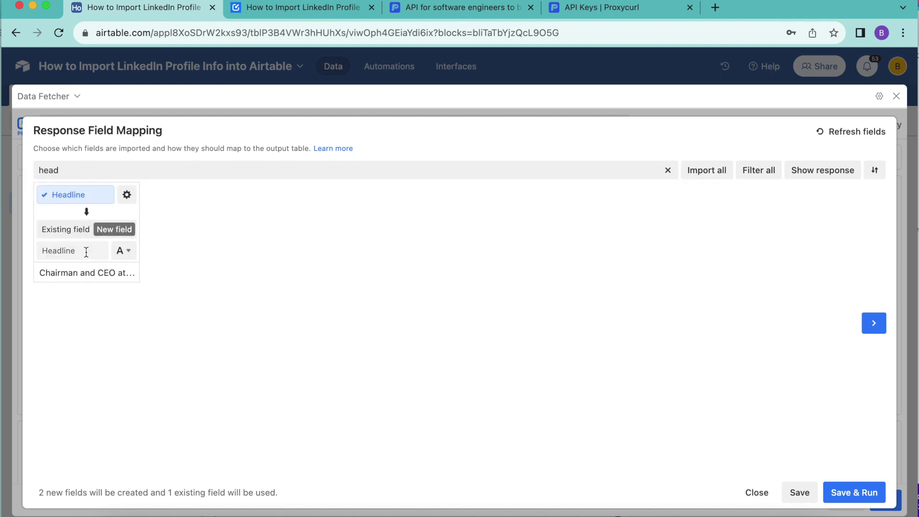
left_click_drag(68, 168, 35, 168)
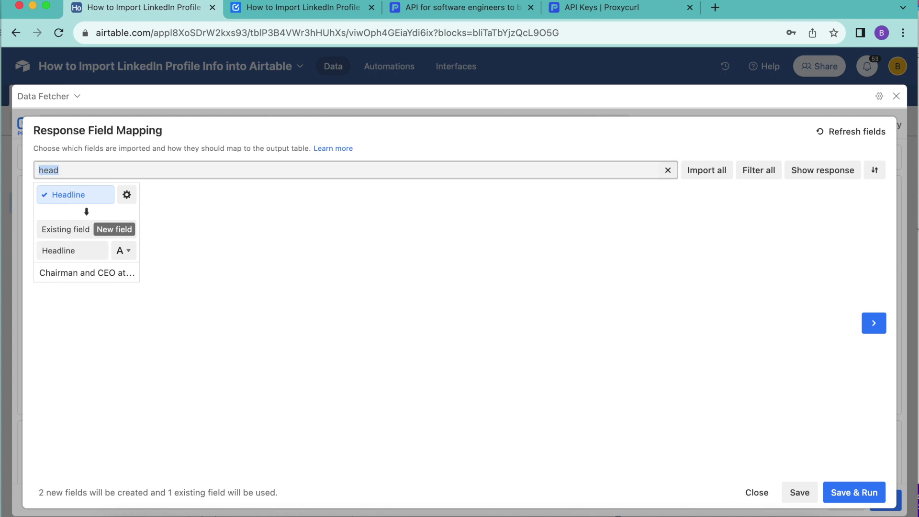
type("summ")
left_click(60, 199)
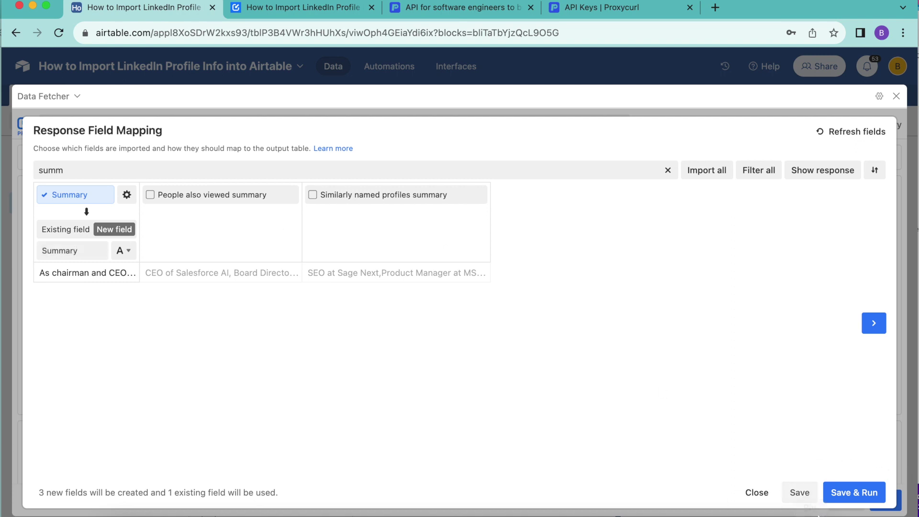
left_click(867, 492)
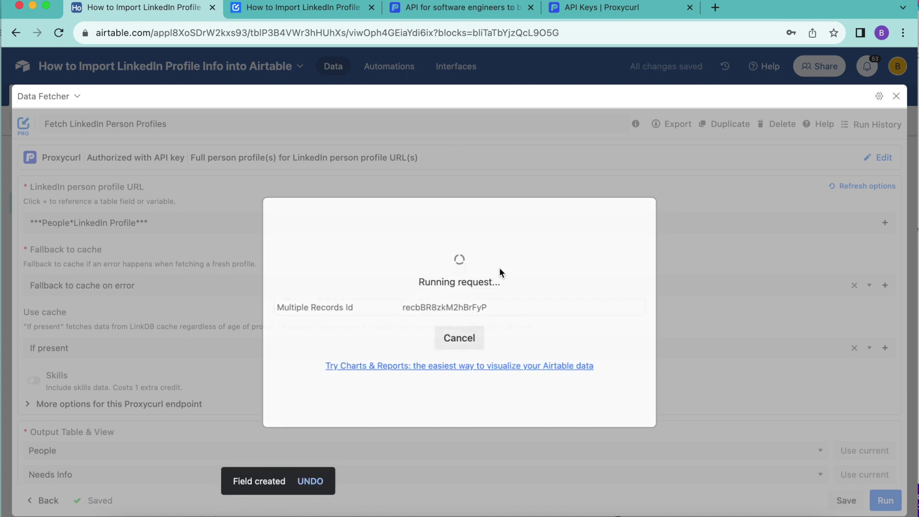
left_click(449, 347)
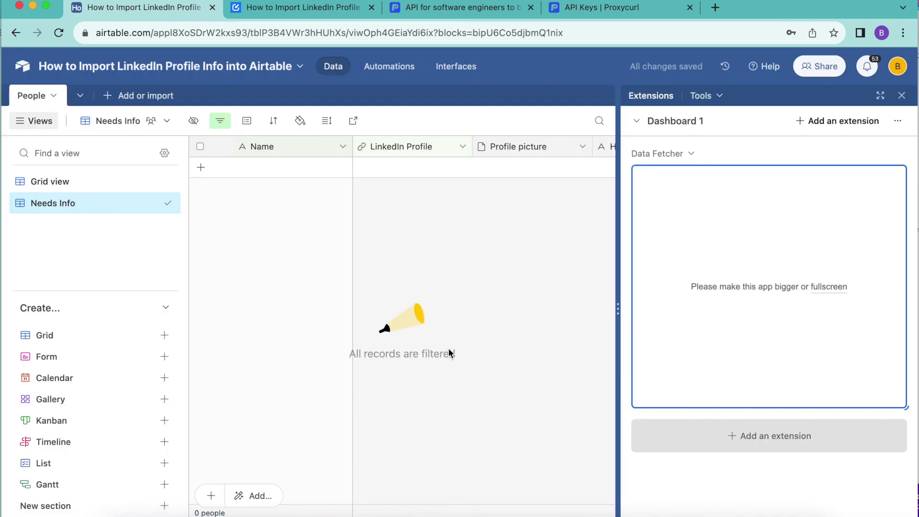
- Close the Extensions panel, switch to Grid view, and widen the Headline and Summary columns
left_click(901, 95)
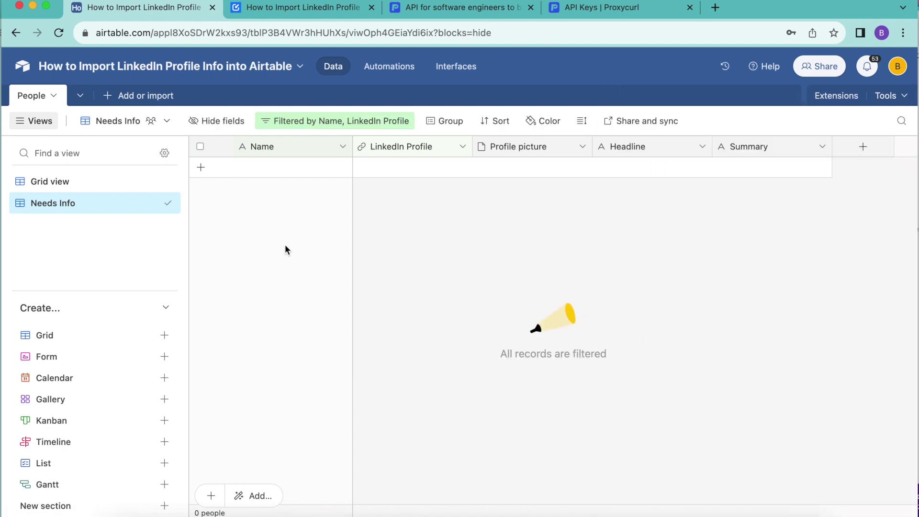
left_click(110, 187)
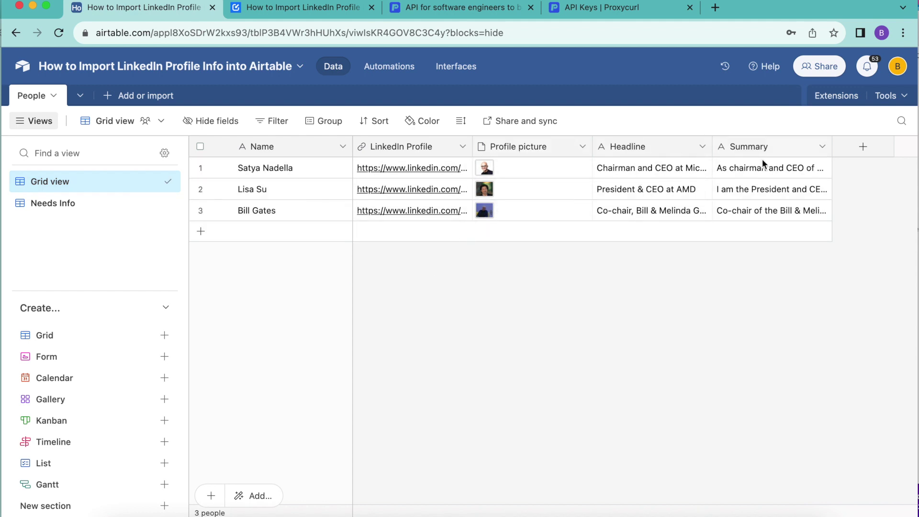
left_click_drag(708, 140, 797, 144)
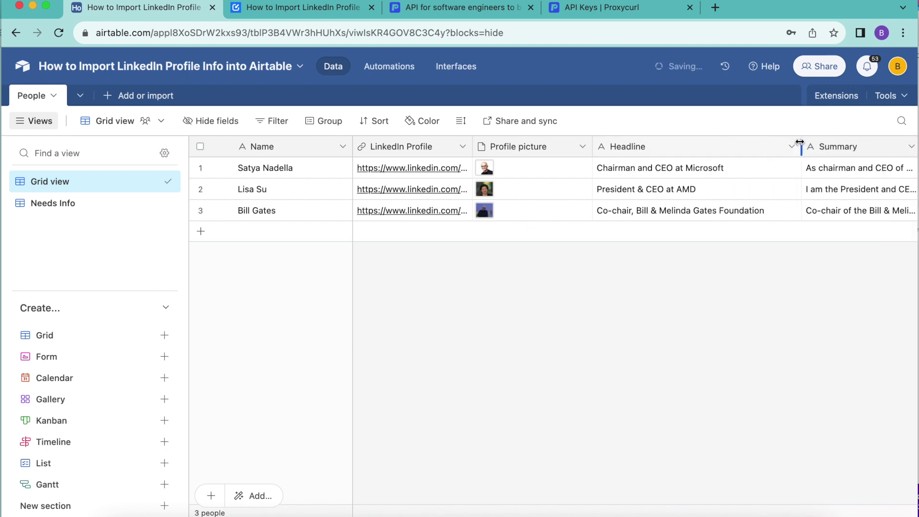
left_click_drag(914, 146, 911, 146)
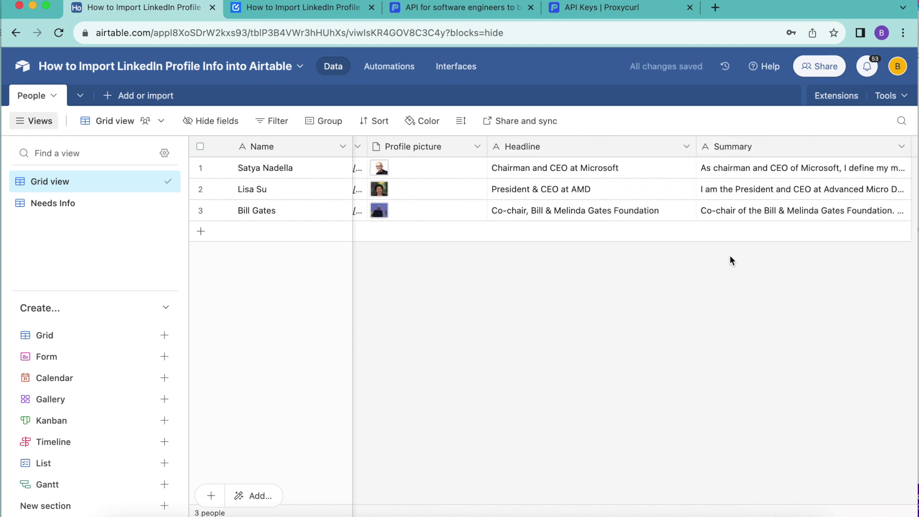
scroll(730, 259, "left", 3)
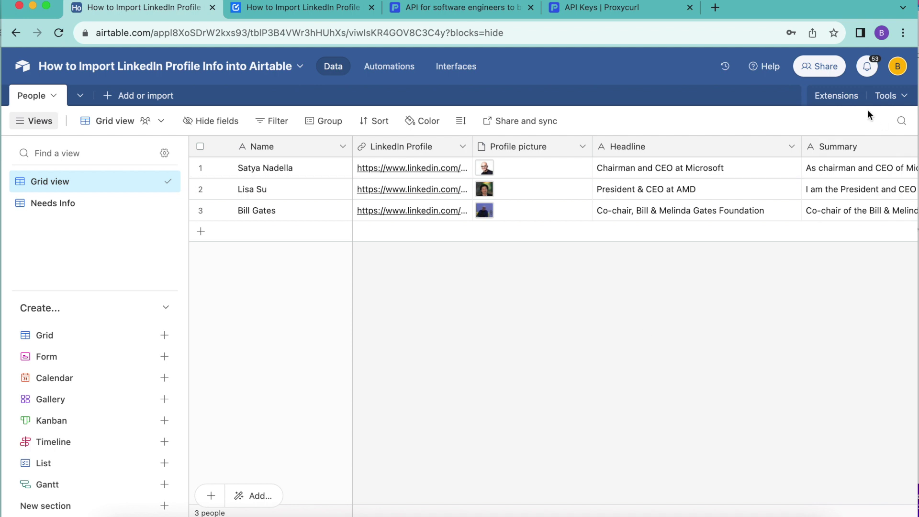
- Review the Fetch LinkedIn Person Profiles request, then switch to the Data Fetcher guide tab
left_click(842, 96)
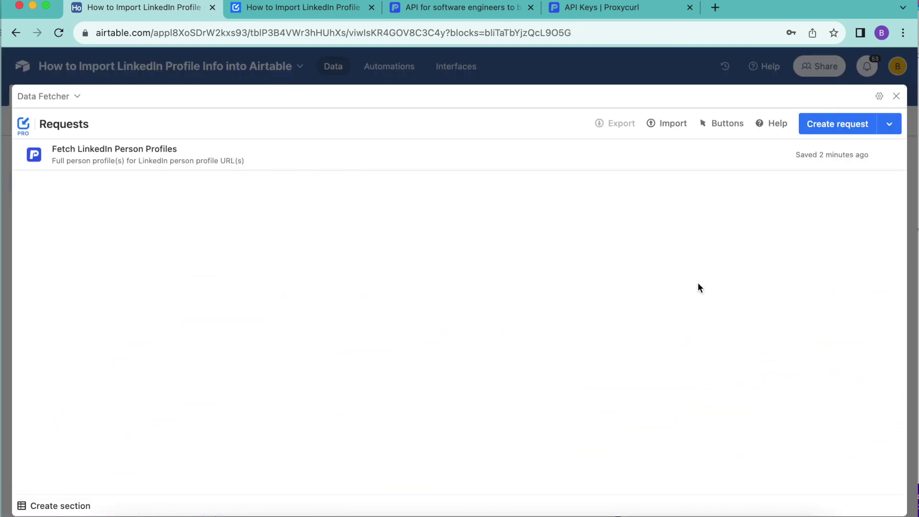
left_click(333, 162)
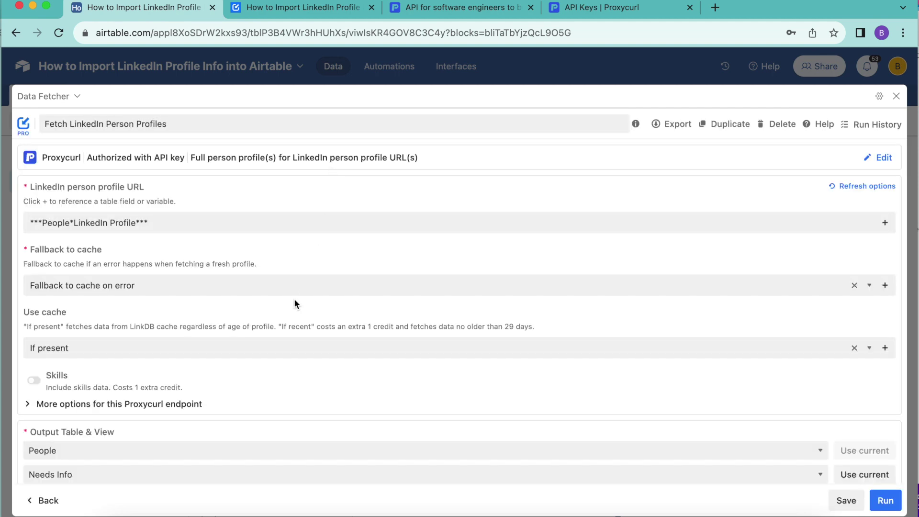
scroll(294, 301, "down", 2)
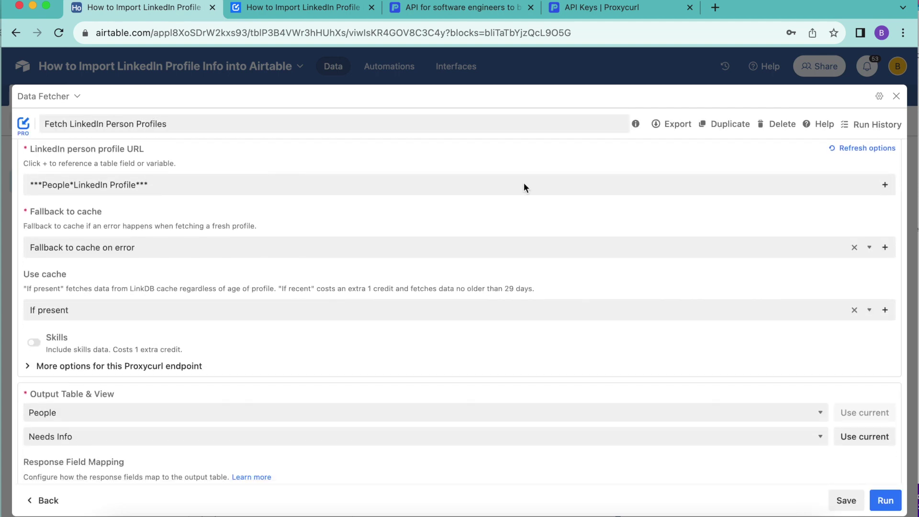
scroll(368, 424, "up", 2)
scroll(368, 425, "down", 8)
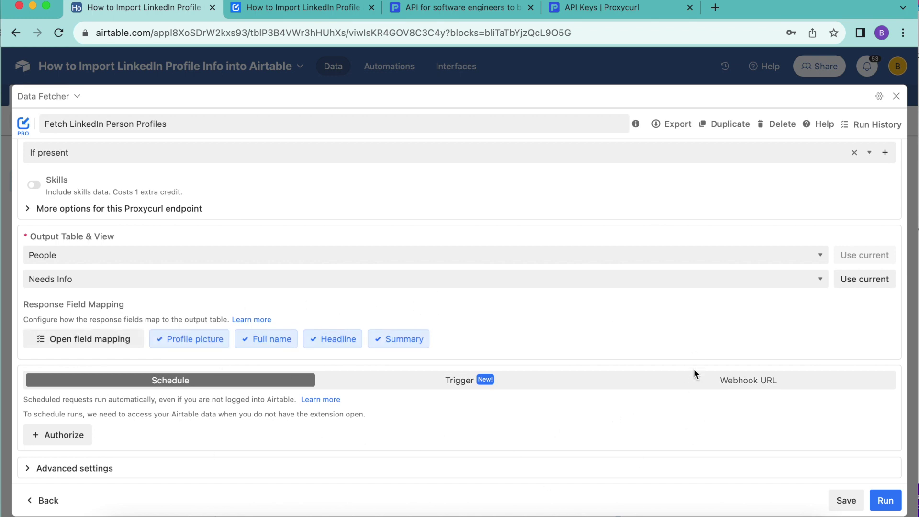
left_click(339, 5)
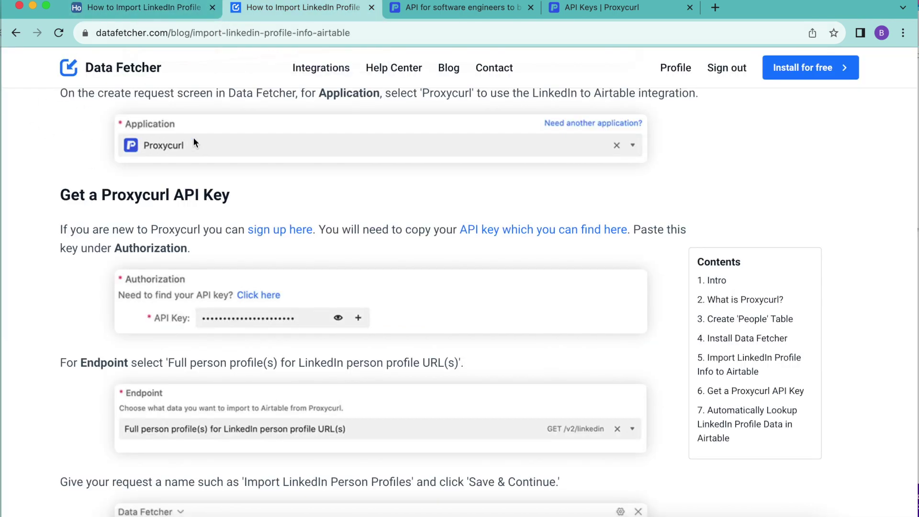
- Return to the Fetch LinkedIn Person Profiles request in the Airtable tab
left_click(154, 14)
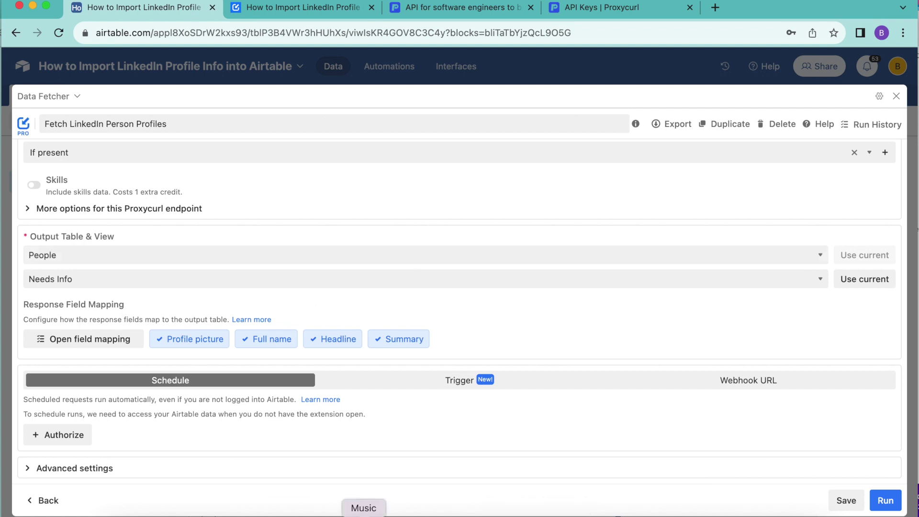
- Choose Trigger and authorize Data Fetcher for all current and future bases in all workspaces
left_click(461, 381)
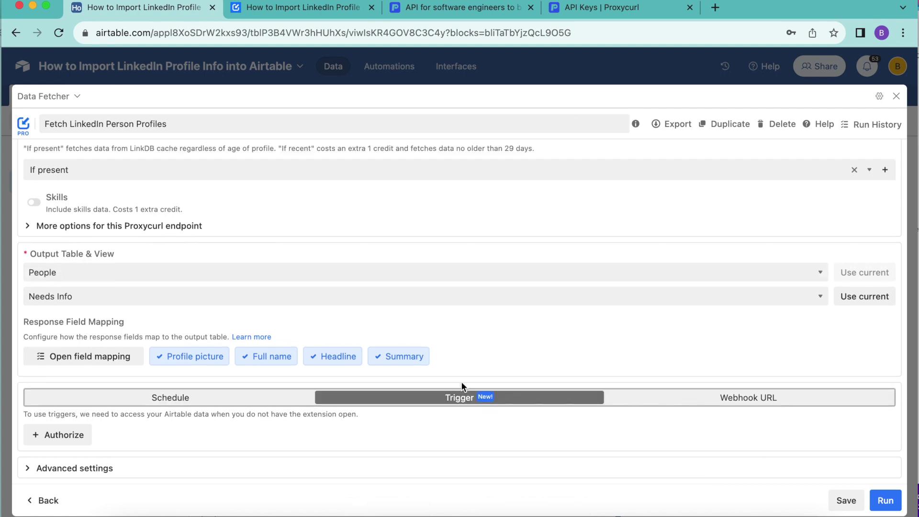
left_click(72, 438)
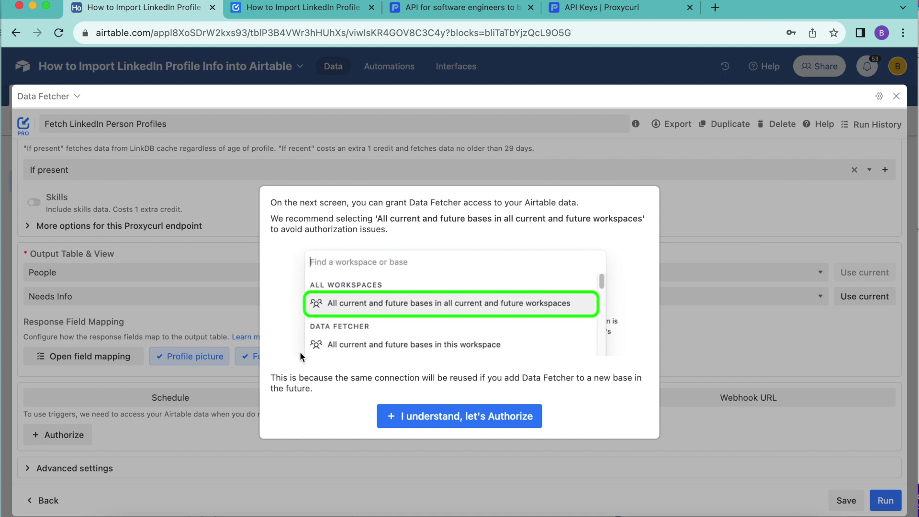
left_click(424, 417)
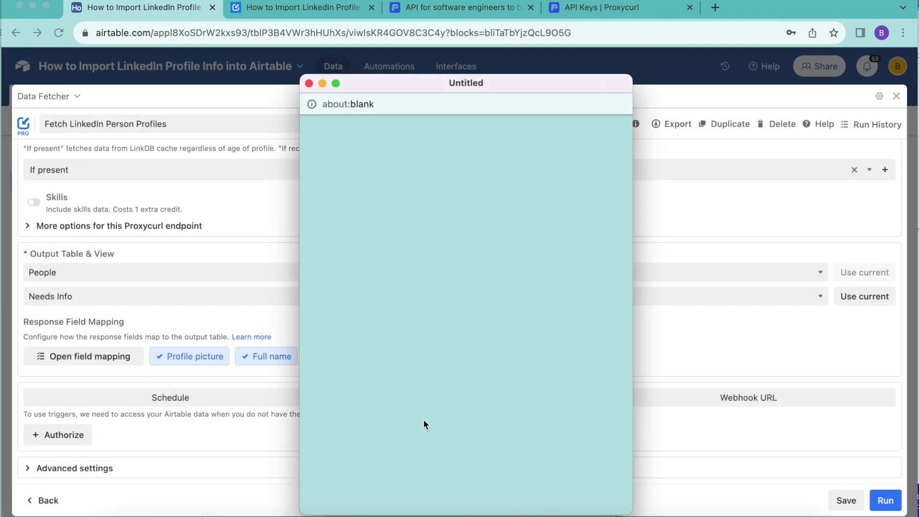
left_click(347, 426)
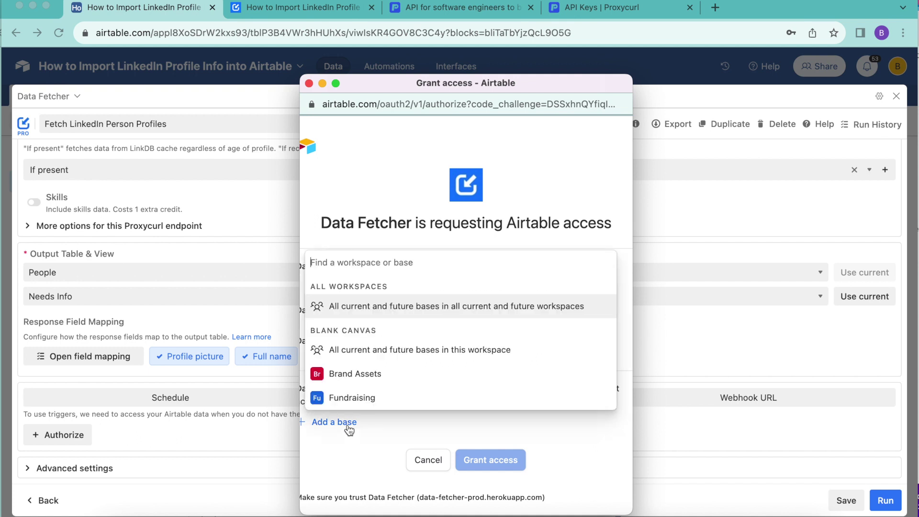
left_click(341, 306)
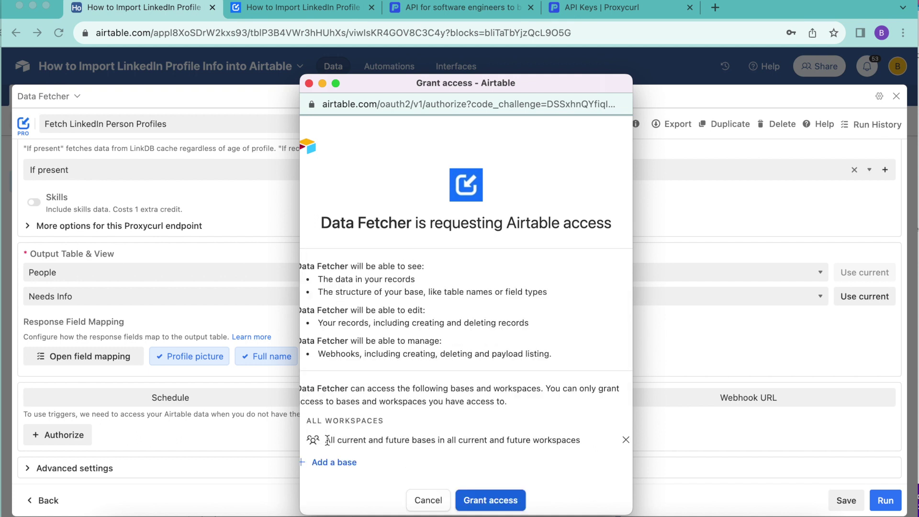
left_click_drag(333, 442, 562, 452)
left_click(560, 451)
scroll(558, 452, "down", 4)
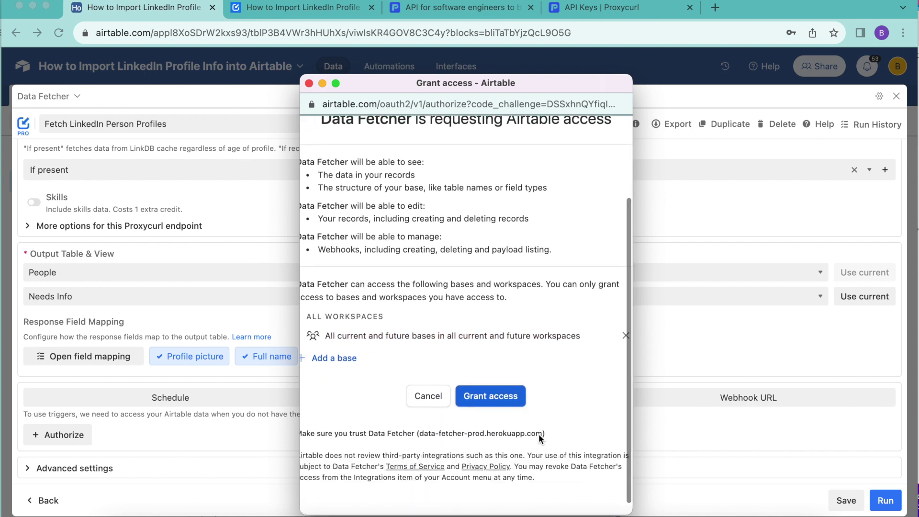
left_click(513, 401)
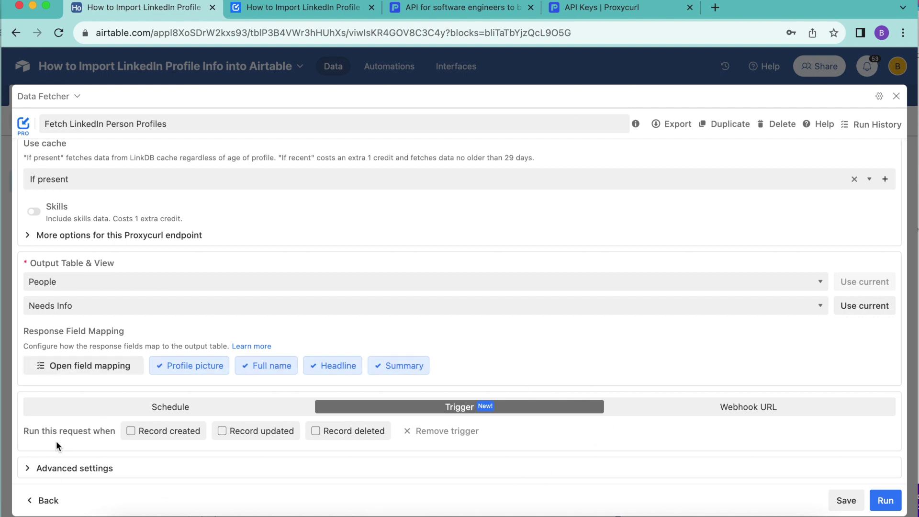
- Trigger the request on Record created in the People table's Needs Info view, and save
left_click(132, 431)
left_click(144, 445)
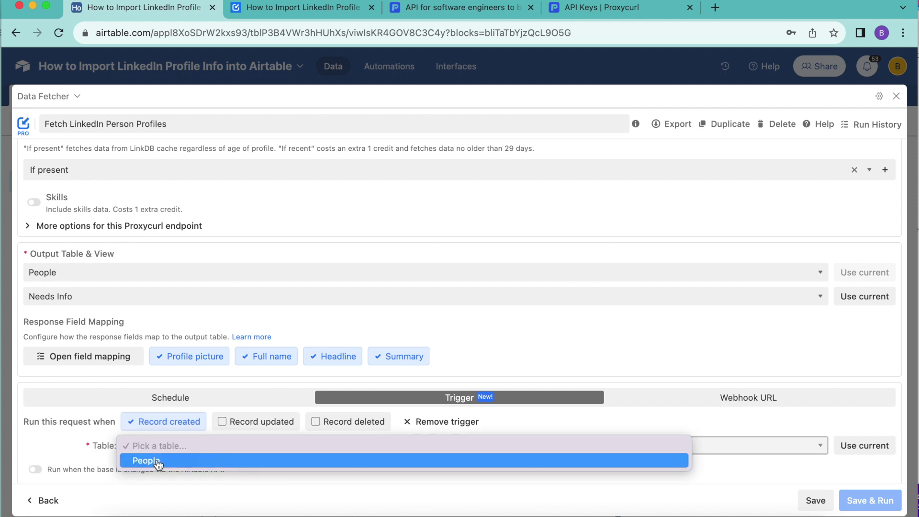
left_click(144, 459)
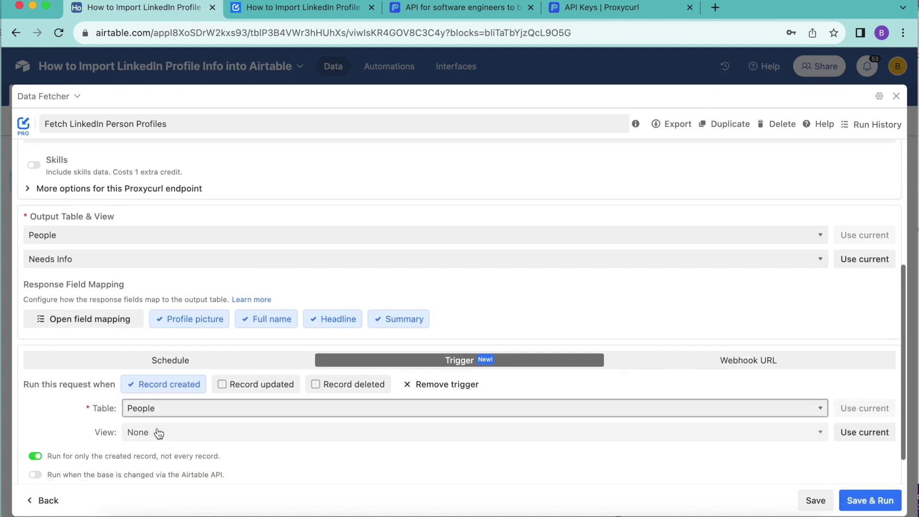
left_click(160, 432)
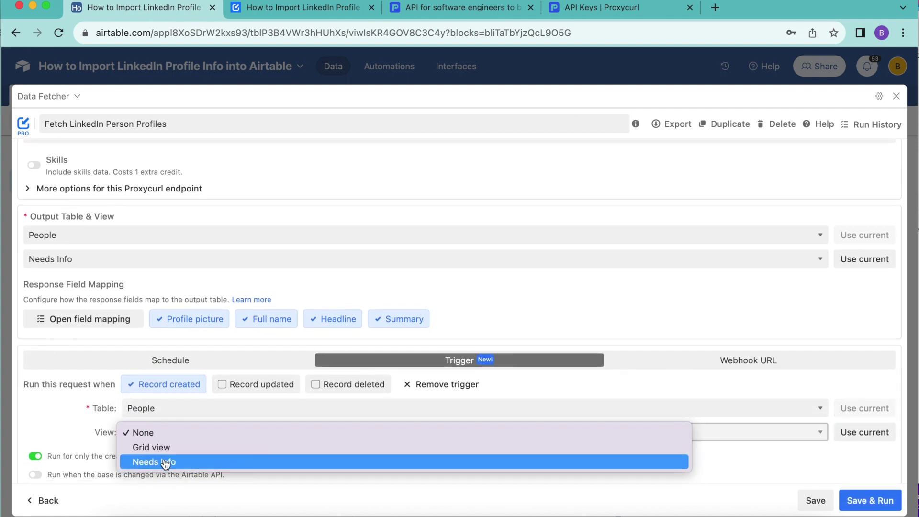
left_click(165, 462)
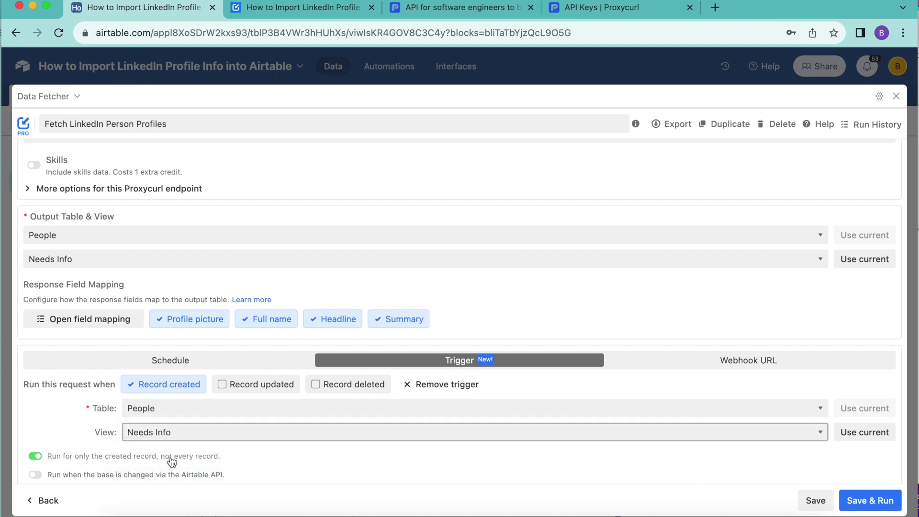
left_click(812, 500)
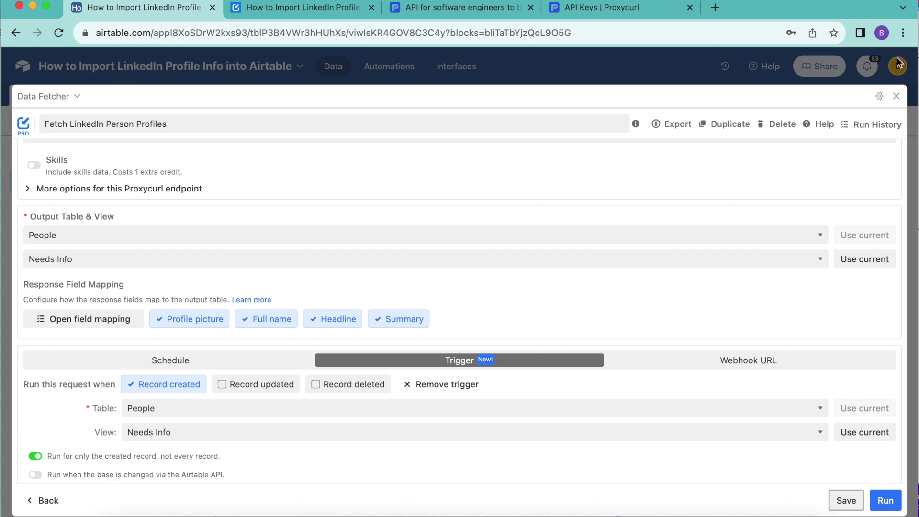
- Close the Data Fetcher and Extensions panels, then paste a LinkedIn profile URL into row 4's LinkedIn Profile cell
left_click(895, 95)
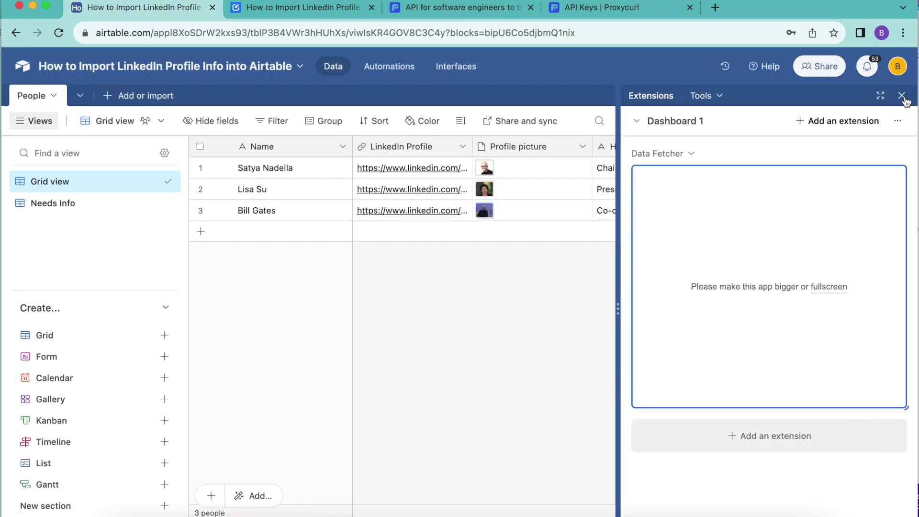
left_click(902, 96)
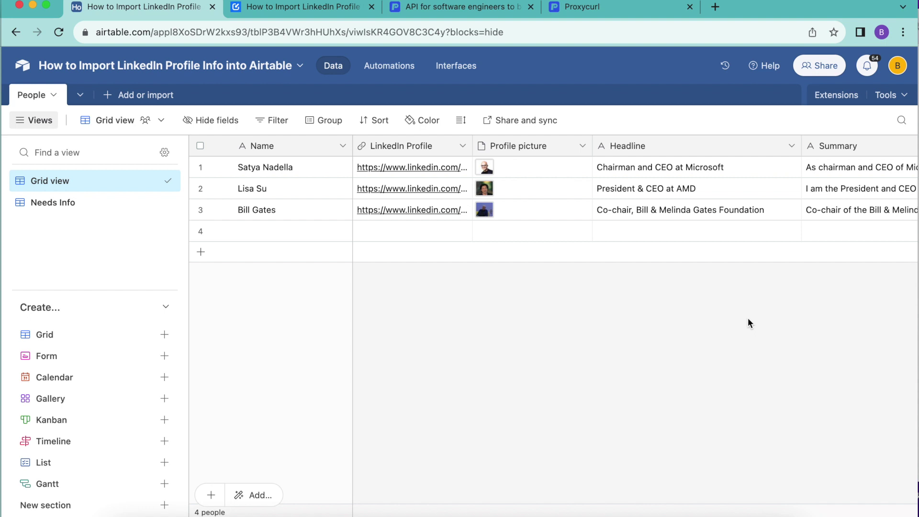
double_click(424, 234)
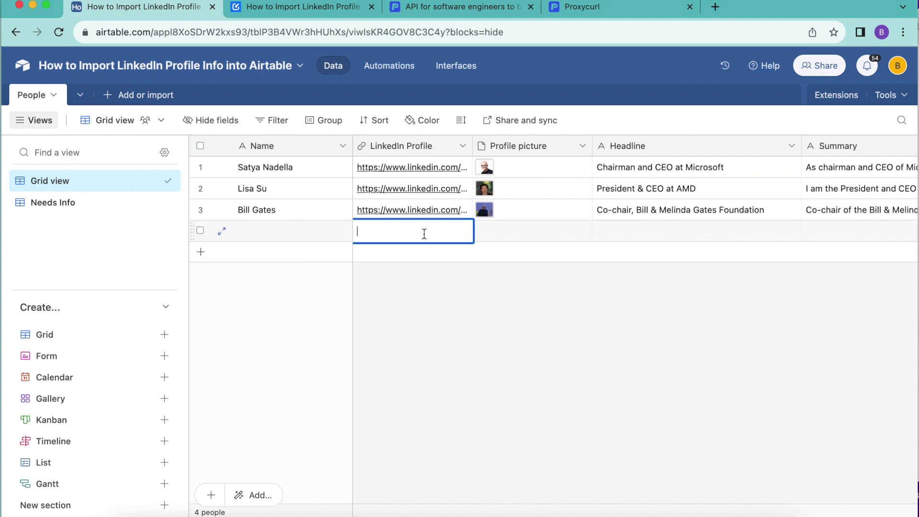
key("super+v")
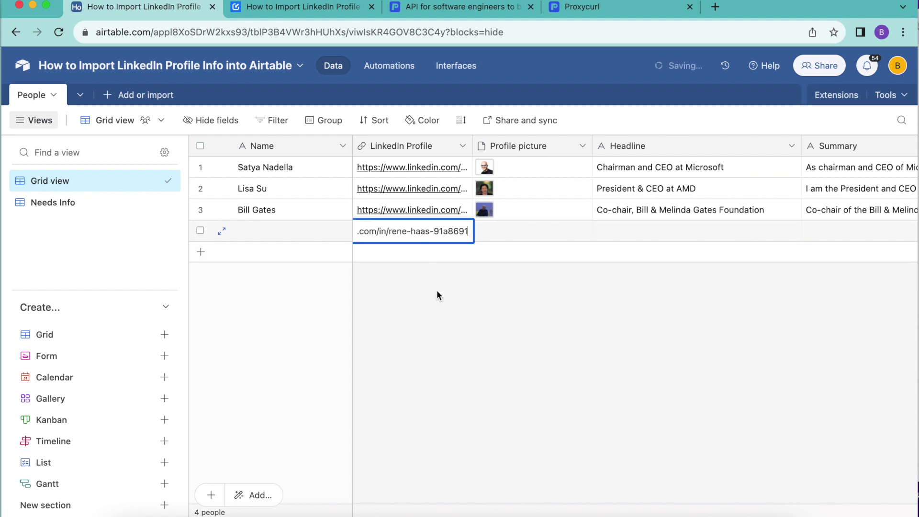
left_click(435, 326)
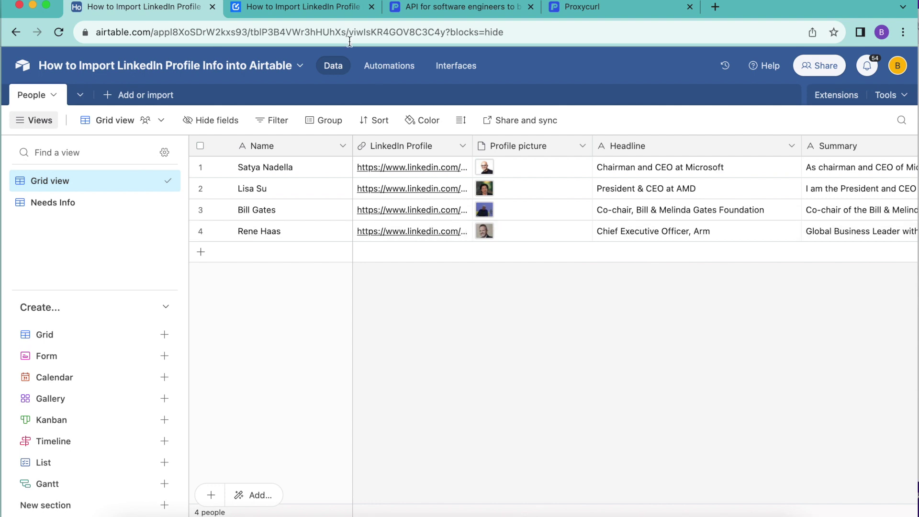
left_click(310, 6)
scroll(322, 155, "up", 15)
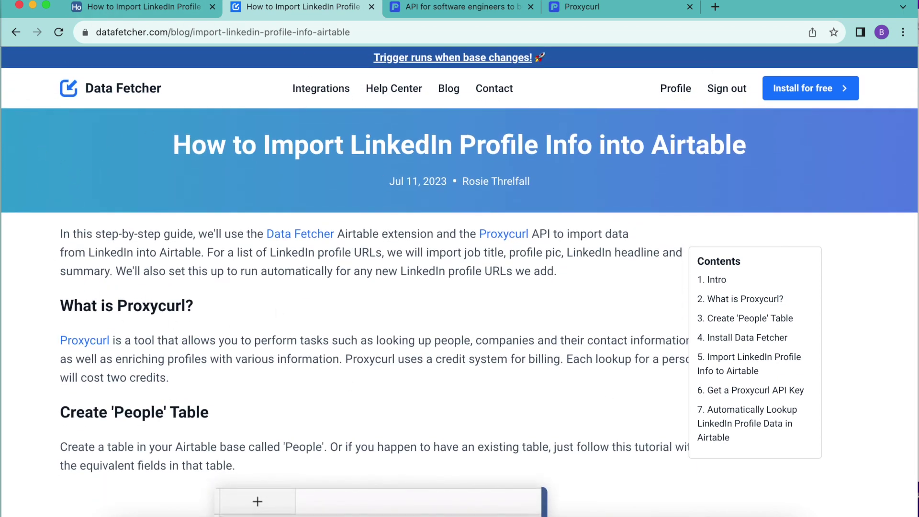
scroll(449, 385, "down", 20)
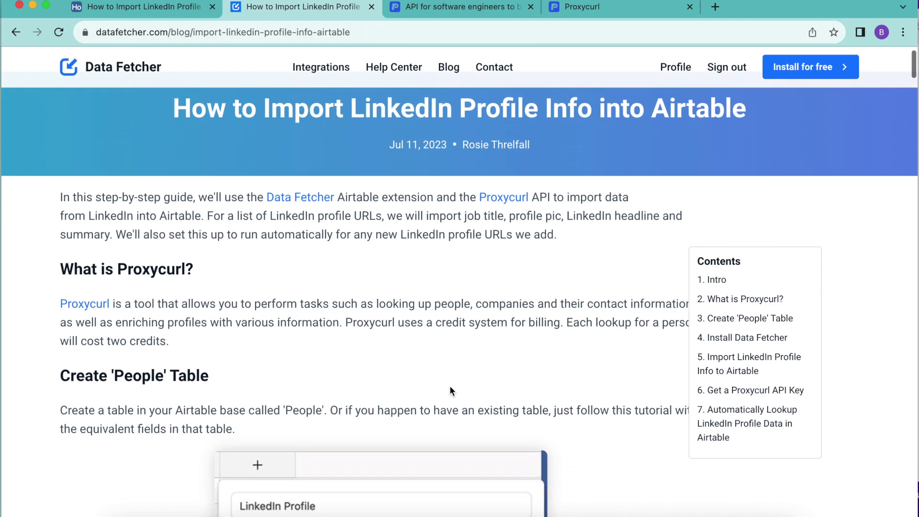
scroll(449, 363, "down", 10)
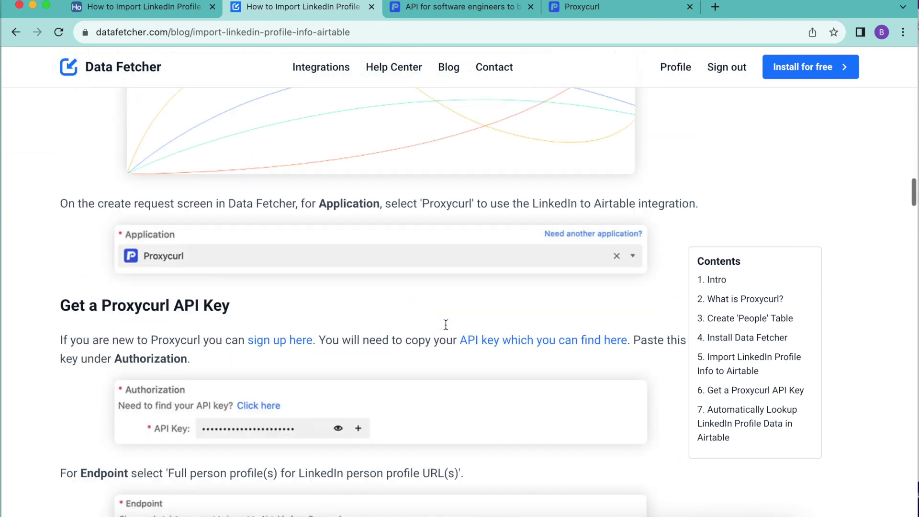
left_click(158, 7)
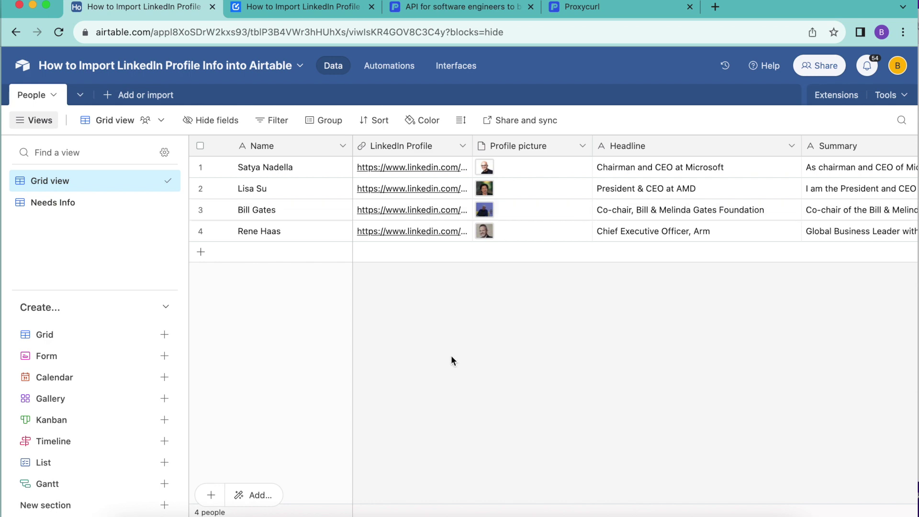